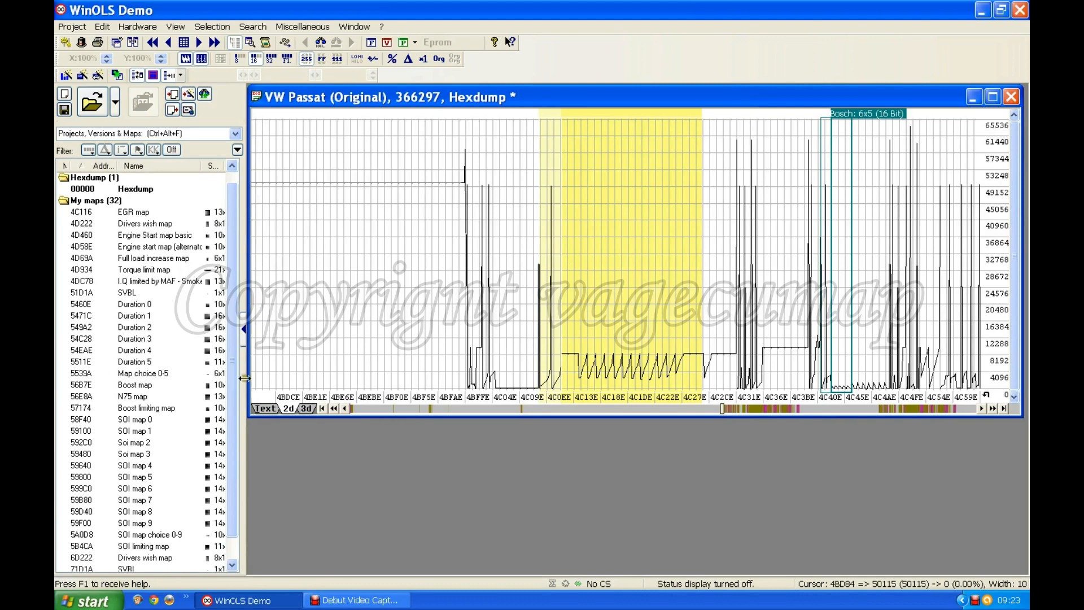
Show the hexdump as text and bring the Bosch 13x16 map at 4C116 into view.
left_click(266, 409)
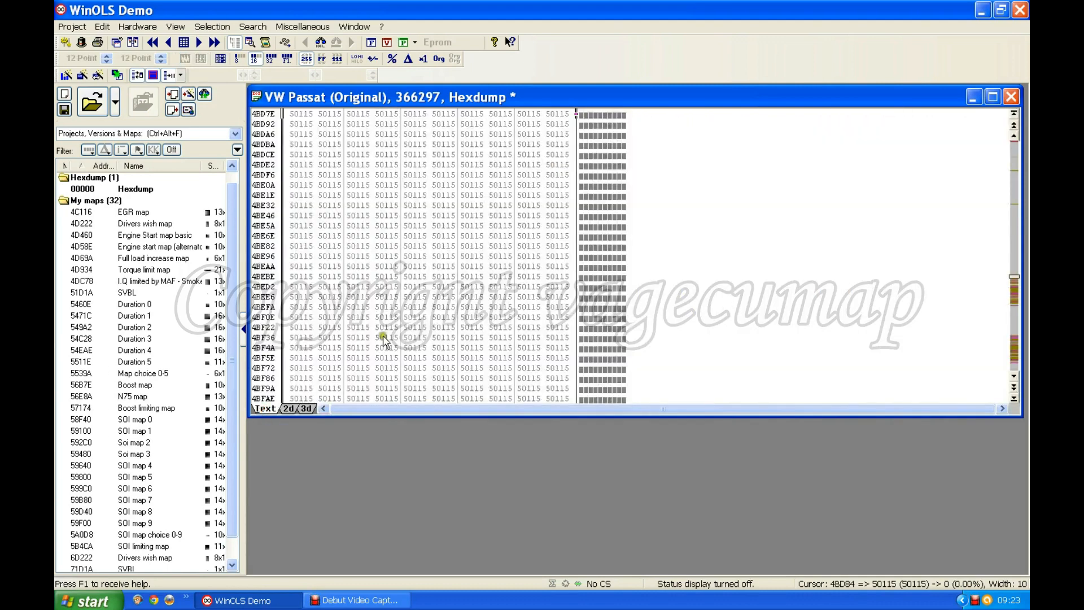
scroll(452, 282, "down", 11)
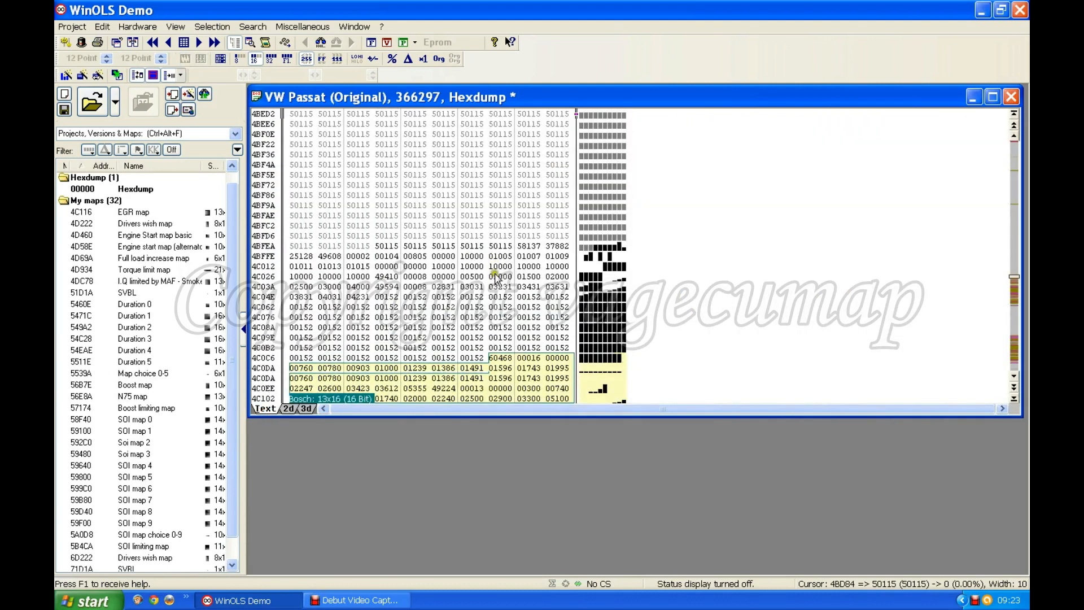
scroll(499, 278, "down", 3)
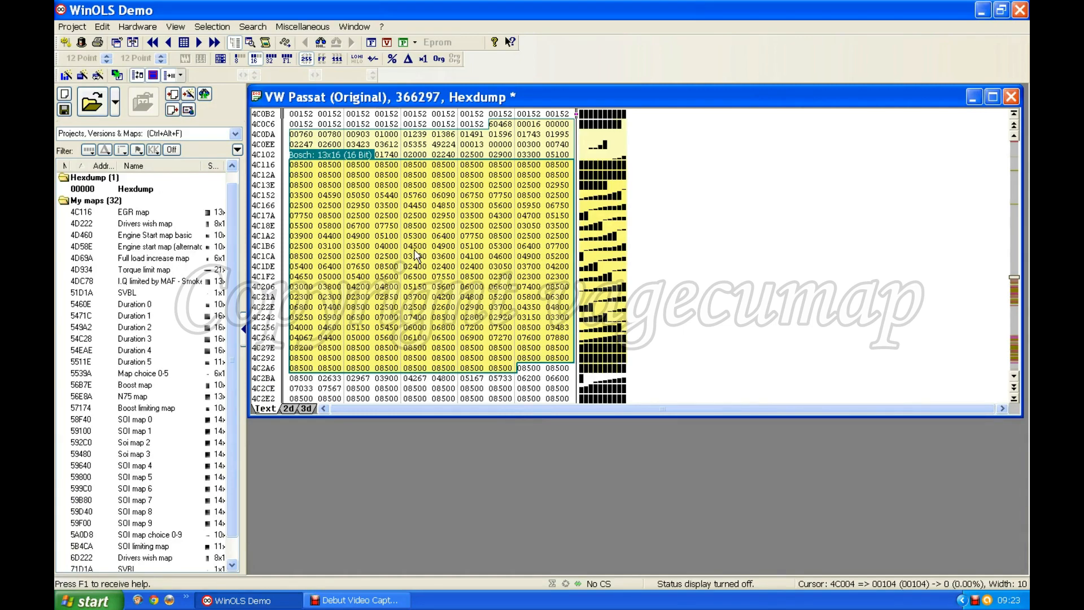
Shift the hexdump's column alignment forward and back by single values around the Bosch 13x16 map.
key("ctrl+Right")
key("ctrl+Right")
key("ctrl+Right")
key("ctrl+Right")
key("ctrl+Right")
key("ctrl+Right")
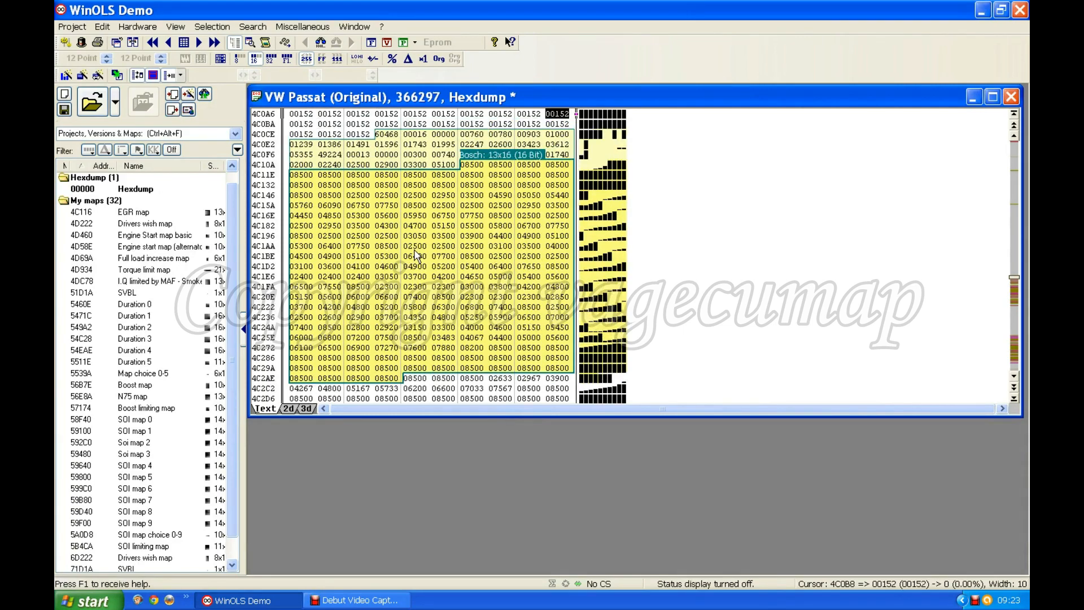
key("ctrl+Left")
key("ctrl+Left")
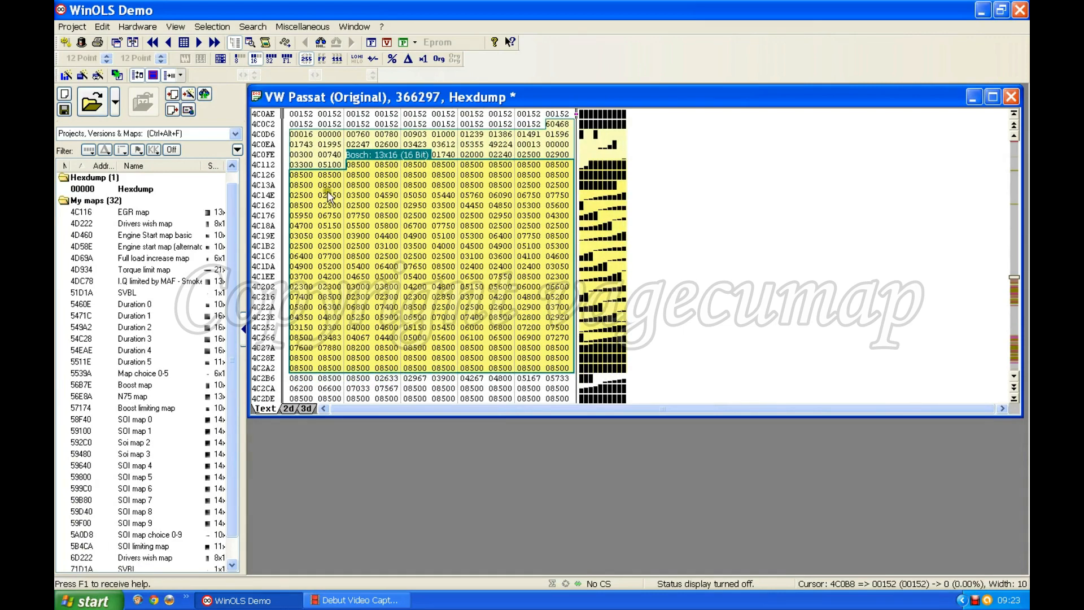
Widen the hexdump to 14 columns and place the cursor on the EGR map's first value at 4C116.
left_click(170, 77)
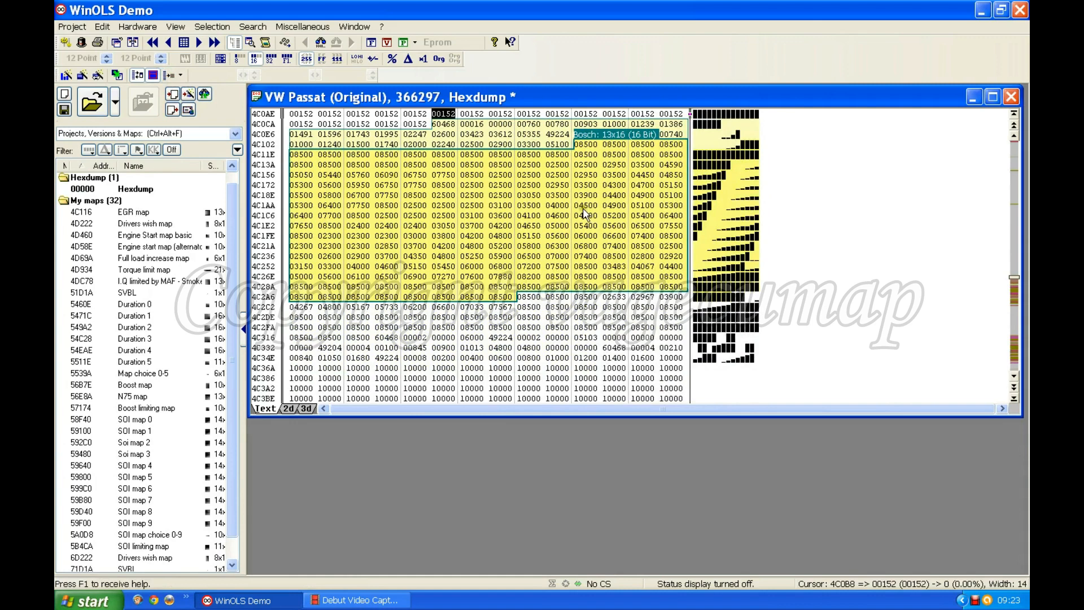
left_click(438, 205)
left_click(586, 215)
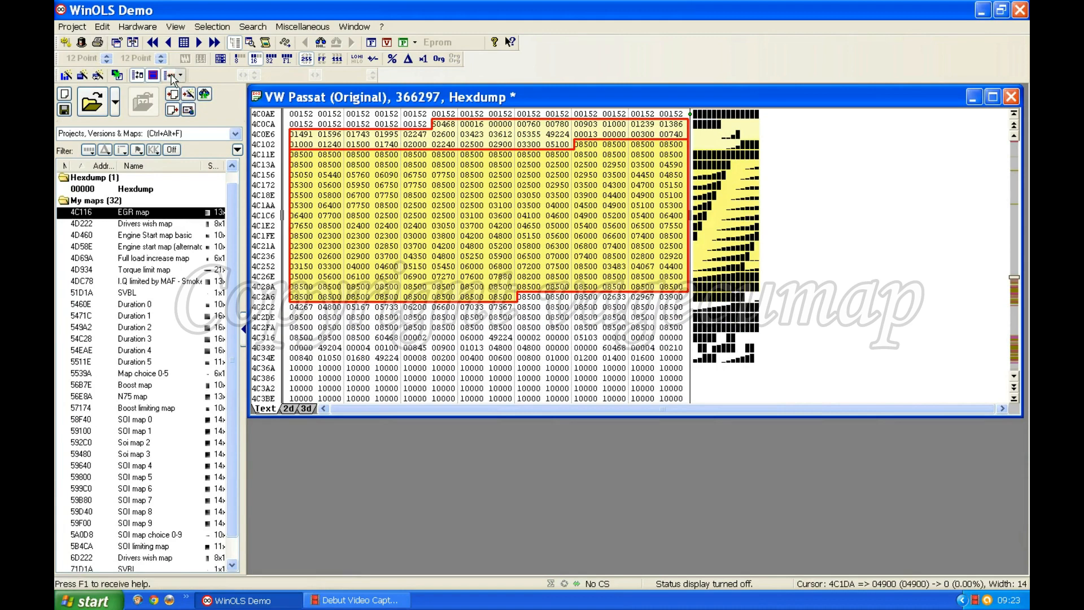
left_click(500, 209)
left_click(488, 196)
left_click(481, 232)
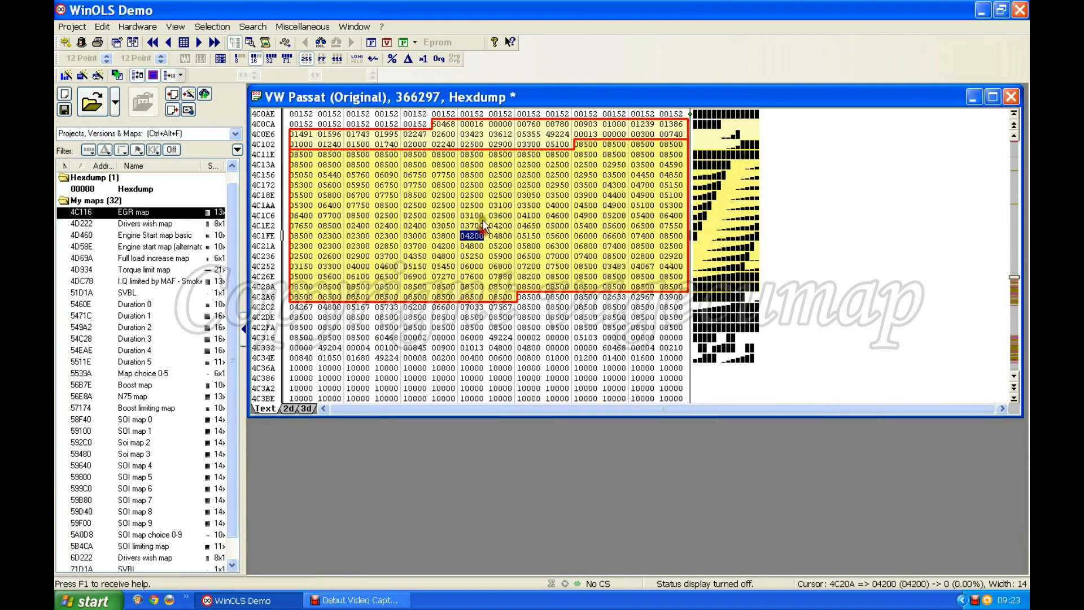
left_click(579, 145)
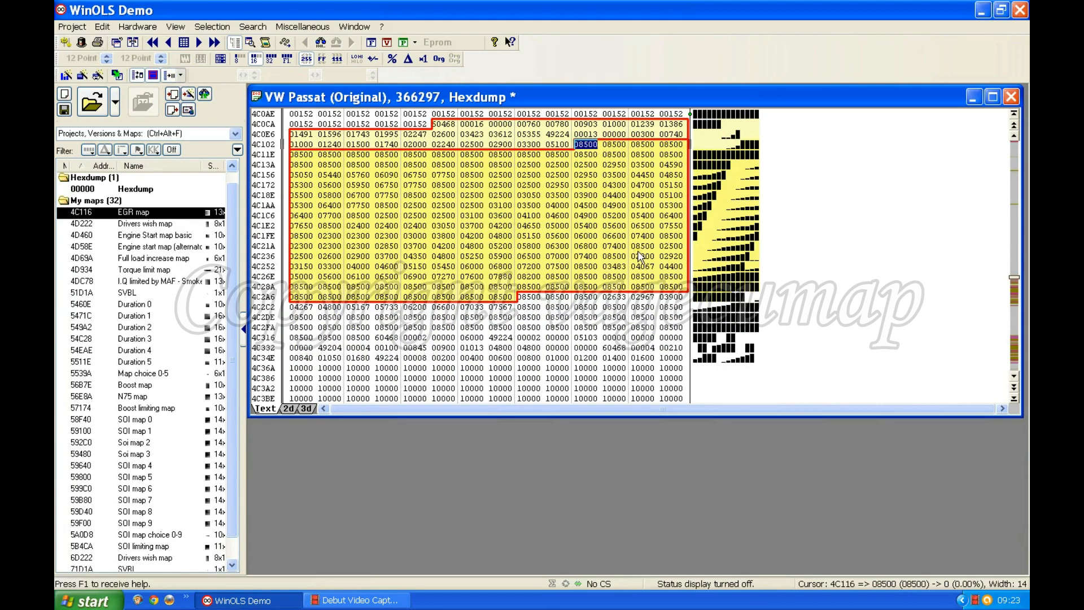
Shift the 14-column hexdump until the EGR map's first value at 4C116 begins a row.
key("ctrl+Left")
key("ctrl+Left")
key("ctrl+Left")
key("ctrl+Left")
key("ctrl+Left")
key("ctrl+Left")
key("ctrl+Left")
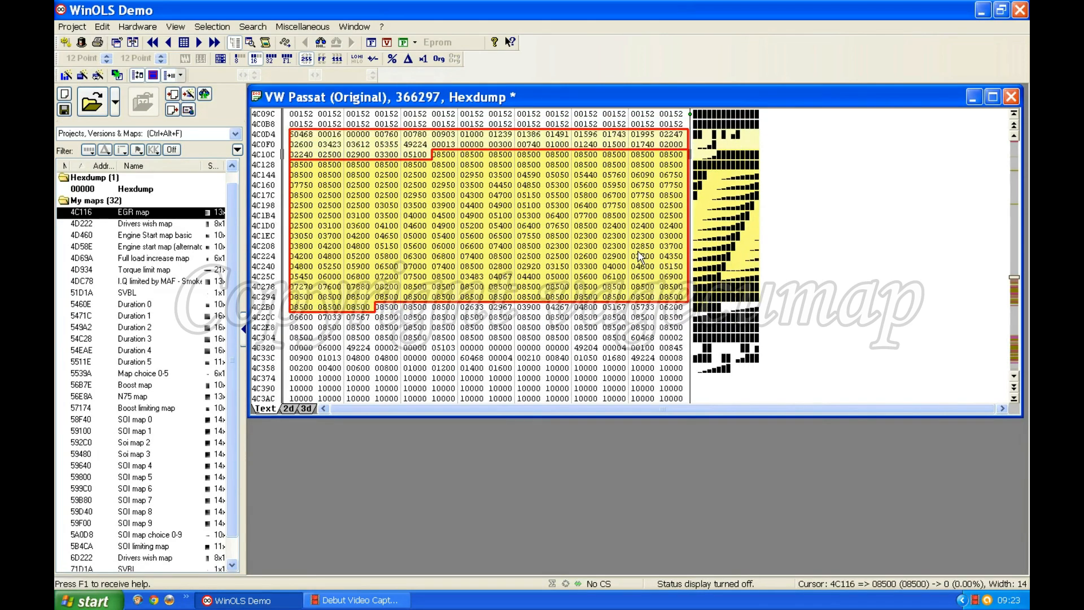
key("ctrl+Left")
key("ctrl+Left")
key("ctrl+Left")
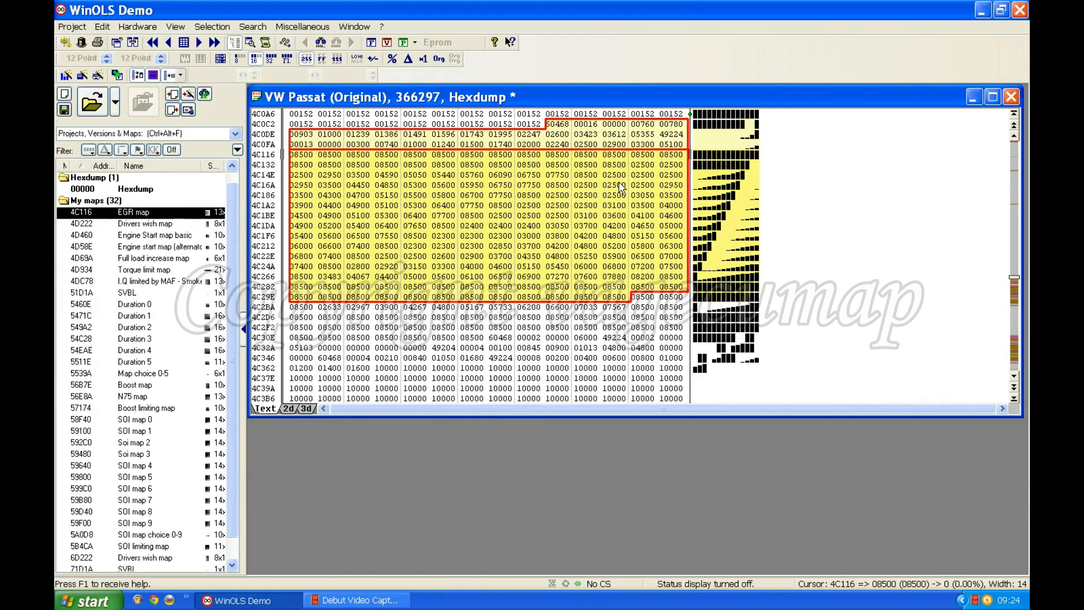
Reduce the hexdump width to 13 columns and realign it so that address 4C116 begins a row.
key("shift+w")
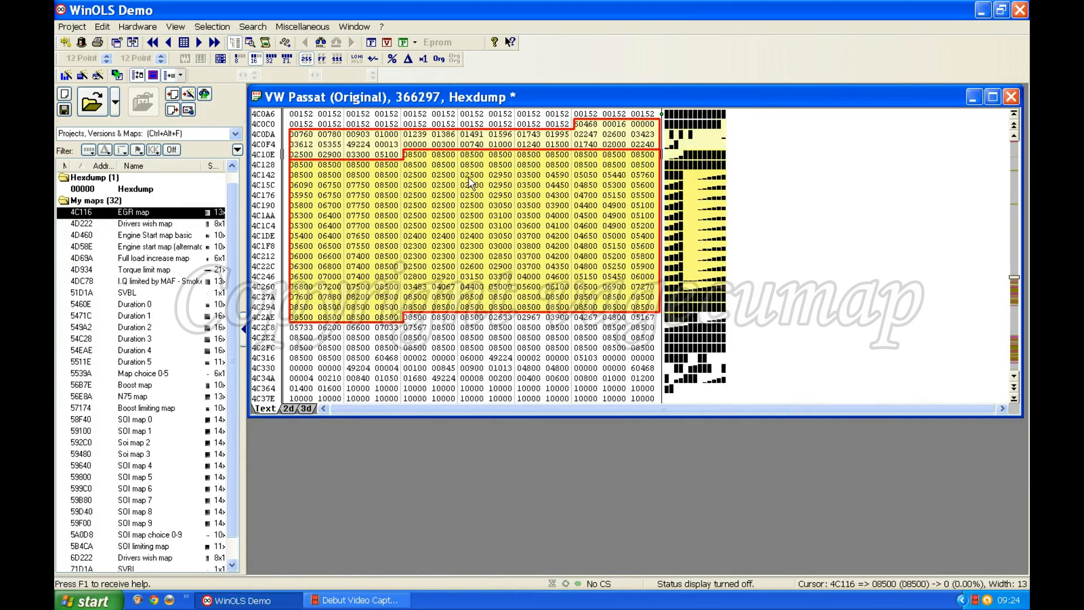
key("ctrl+Right")
key("ctrl+Right")
key("ctrl+Right")
key("ctrl+Right")
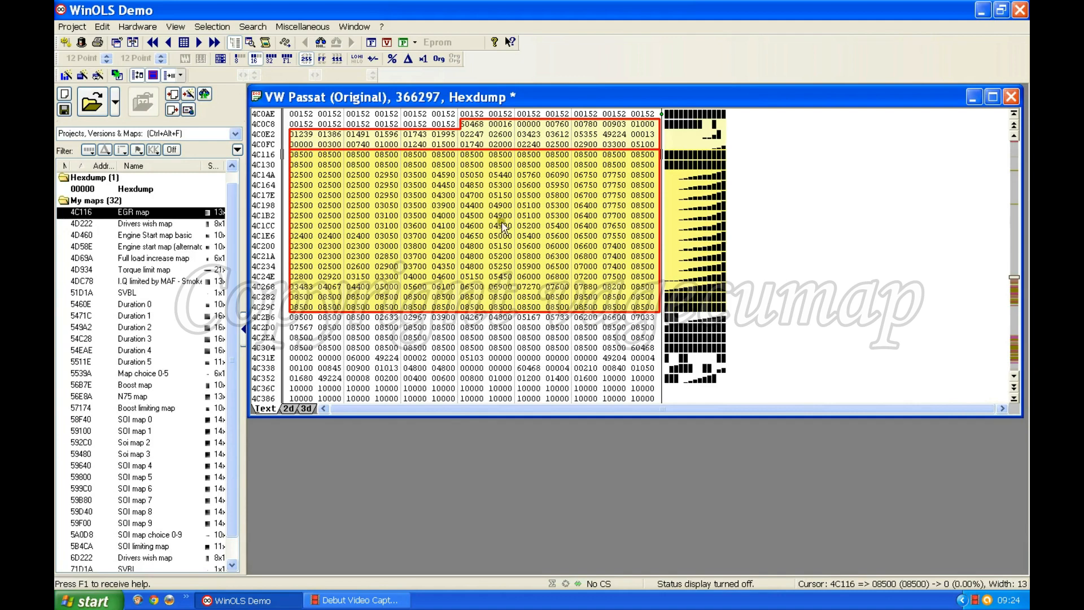
Open the EGR map in its own window, move it up slightly and enlarge it.
double_click(436, 219)
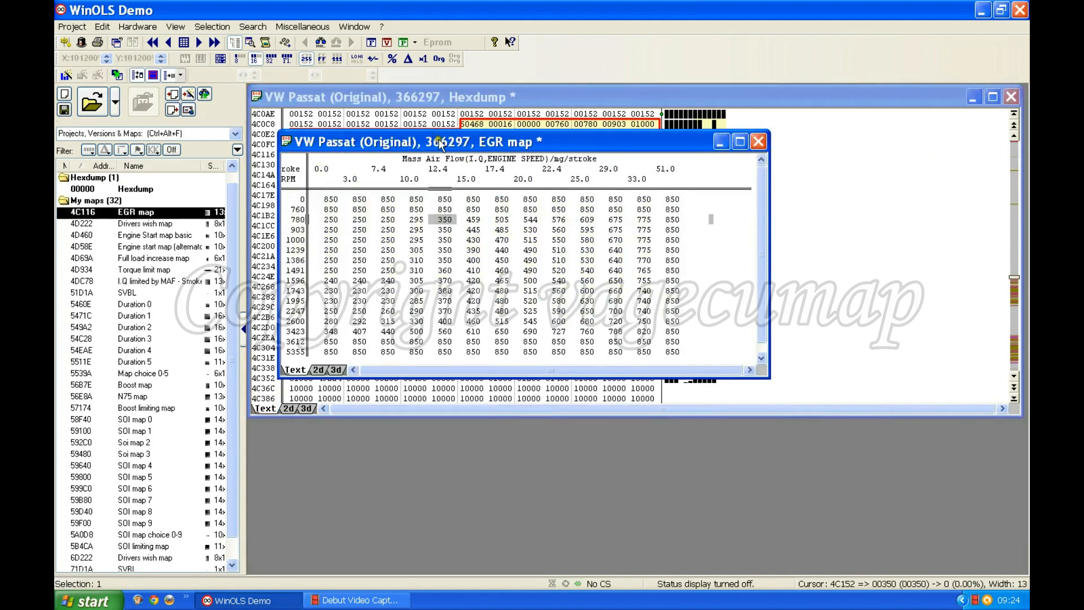
left_click_drag(441, 144, 440, 130)
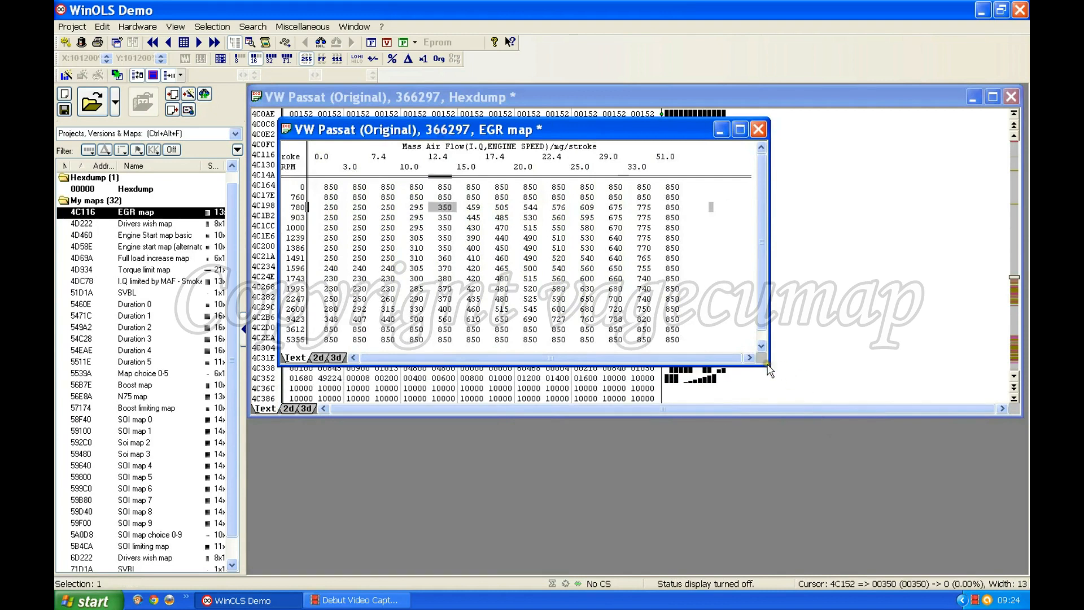
left_click_drag(769, 370, 807, 402)
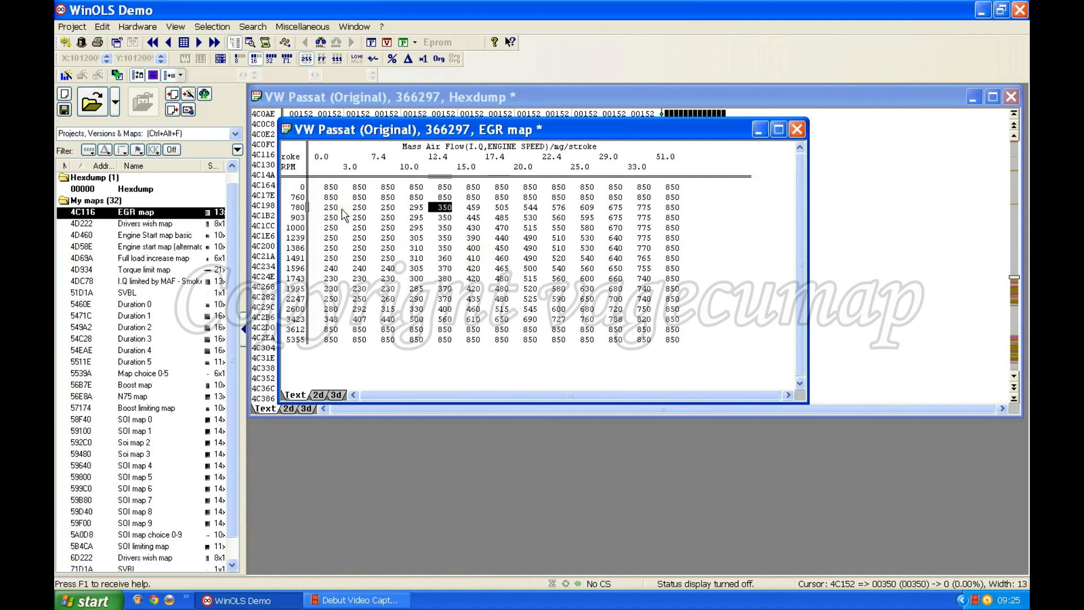
Set the selection mode to Consecutive, select from the EGR map's first cell through 1596 RPM at 20.0, and clear the selection.
left_click(331, 188)
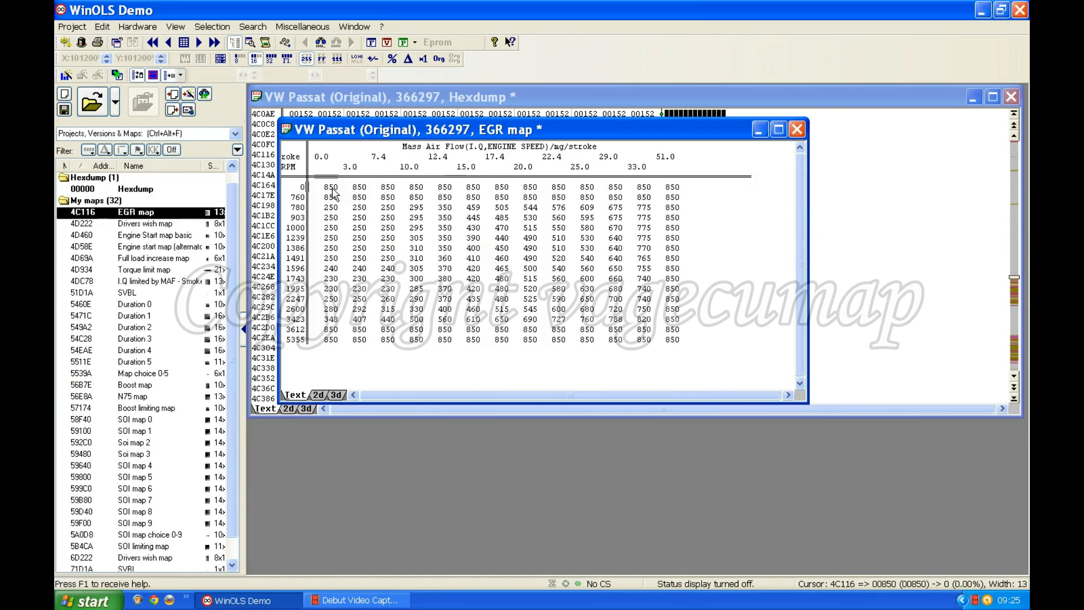
left_click(213, 27)
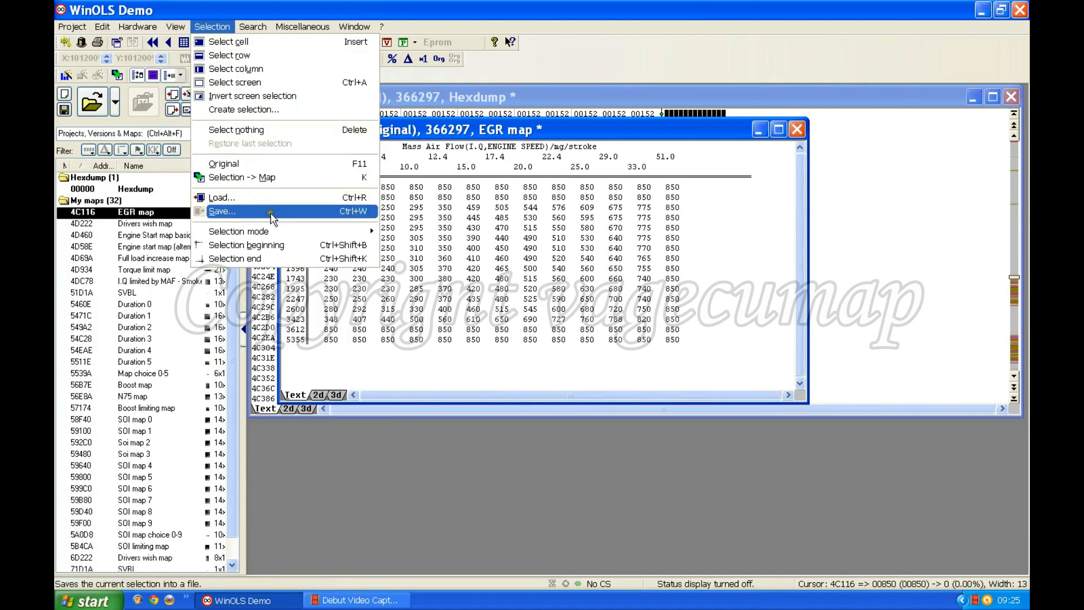
mouse_move(277, 233)
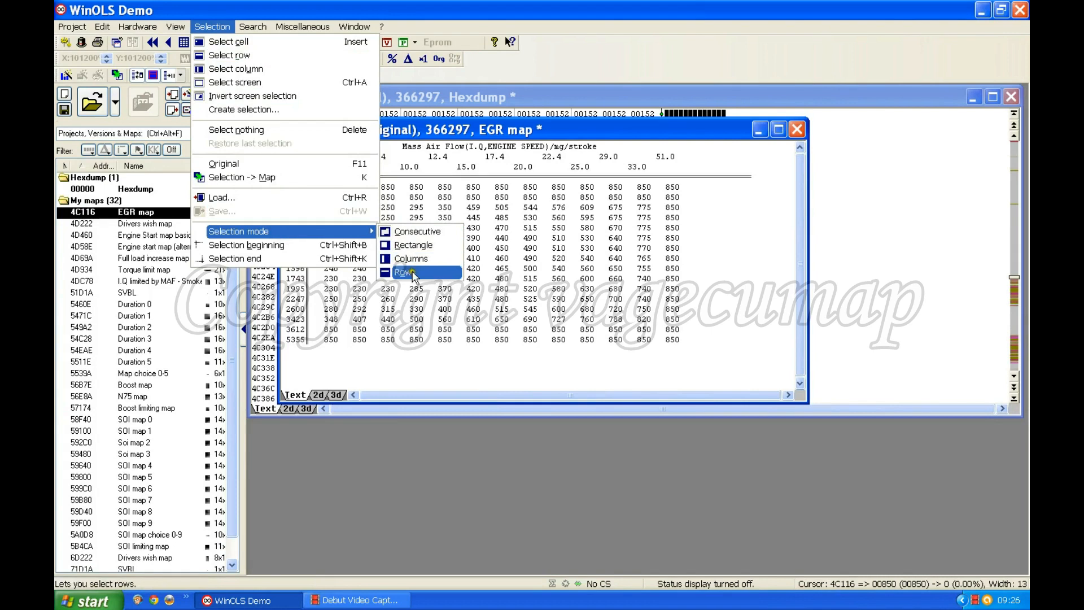
left_click(414, 233)
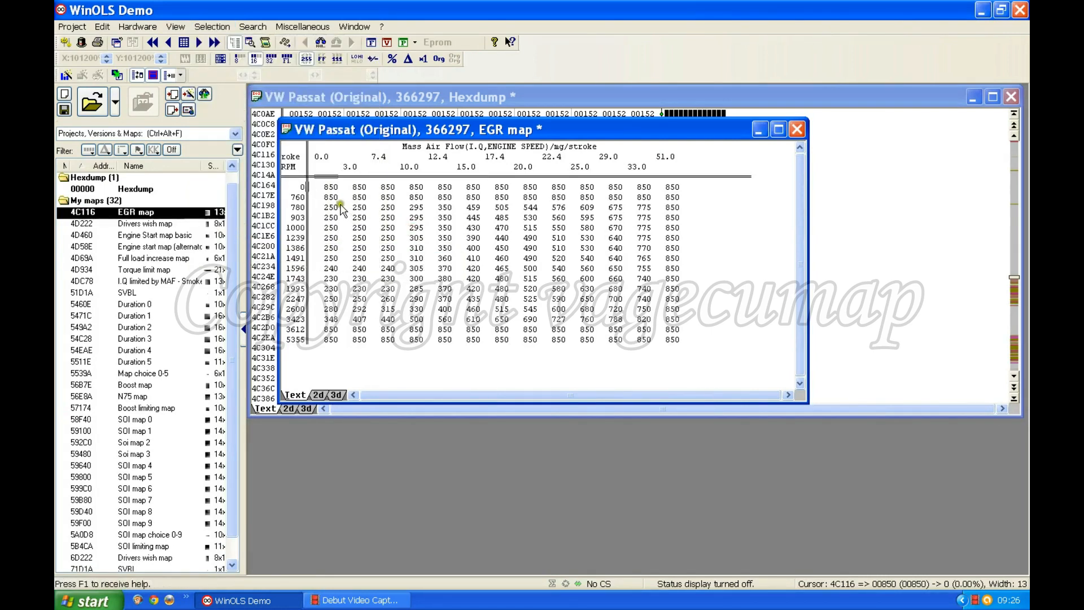
left_click_drag(333, 192, 473, 218)
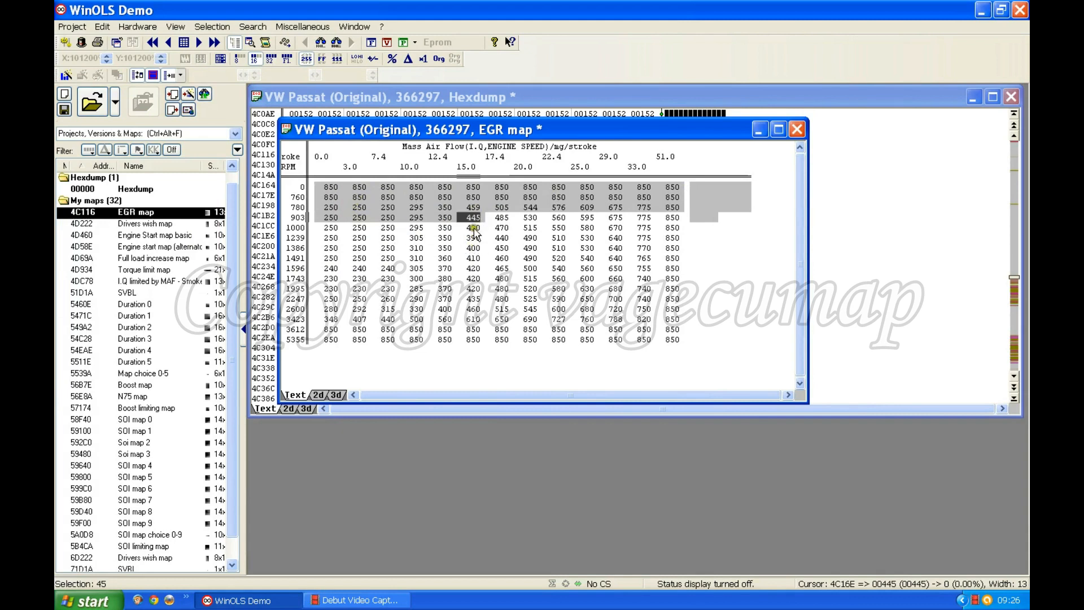
left_click_drag(474, 220, 531, 274)
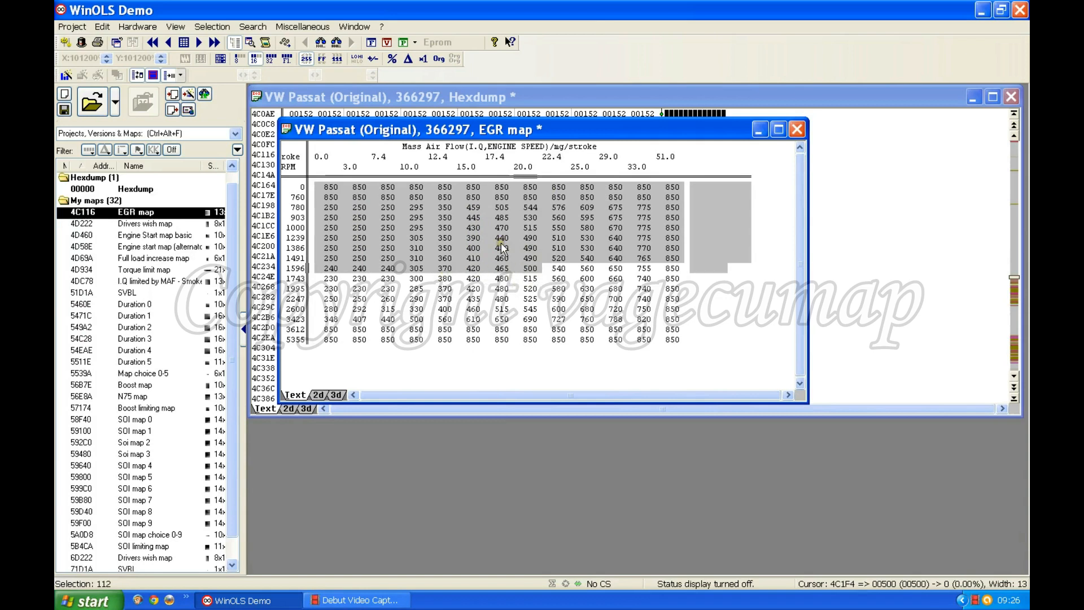
key("Escape")
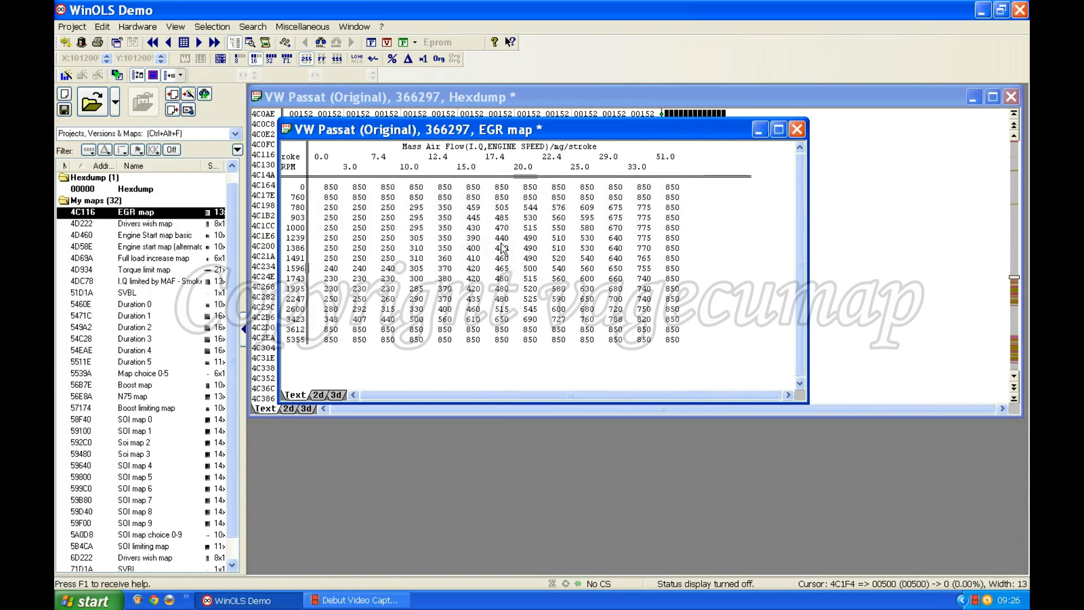
In Rectangle selection mode, select the first 3x6 block, add the 5x5 block from 2247 RPM at 22.4 to the last cell, and clear both.
left_click(218, 27)
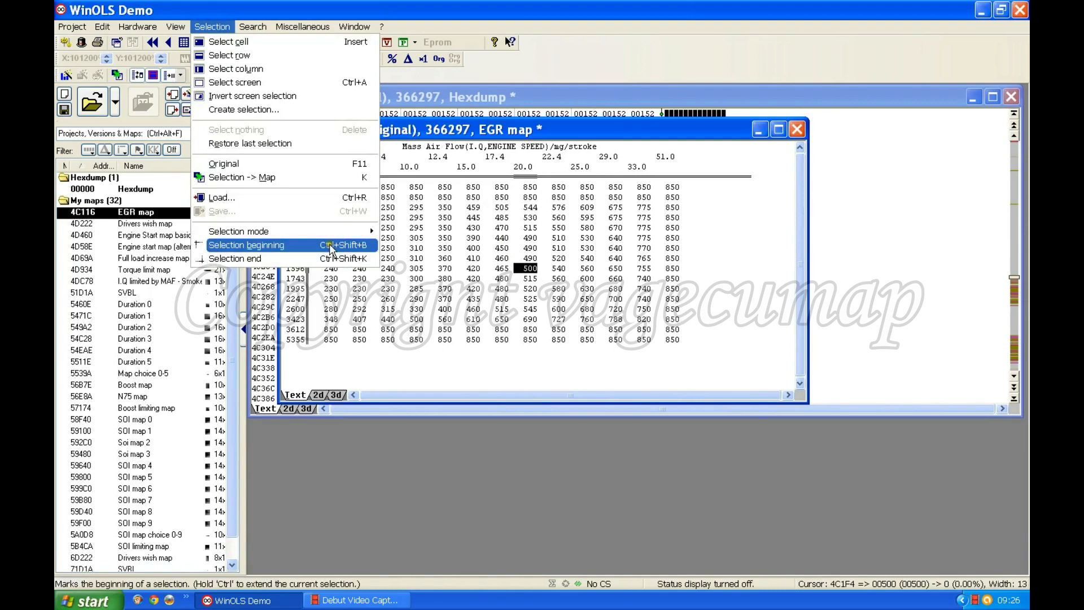
mouse_move(331, 236)
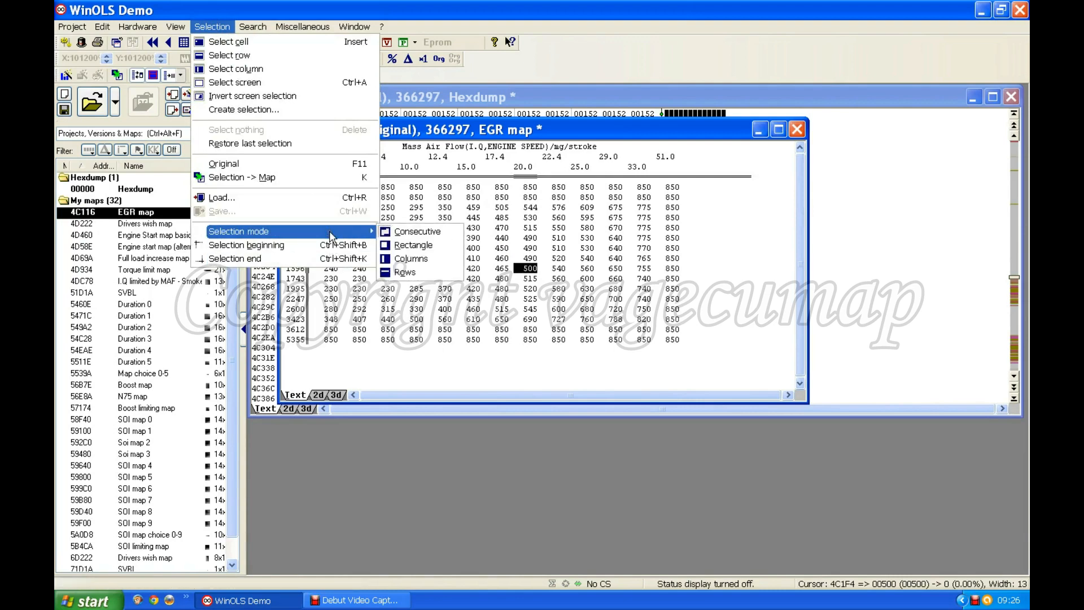
left_click(430, 244)
left_click_drag(331, 187, 378, 237)
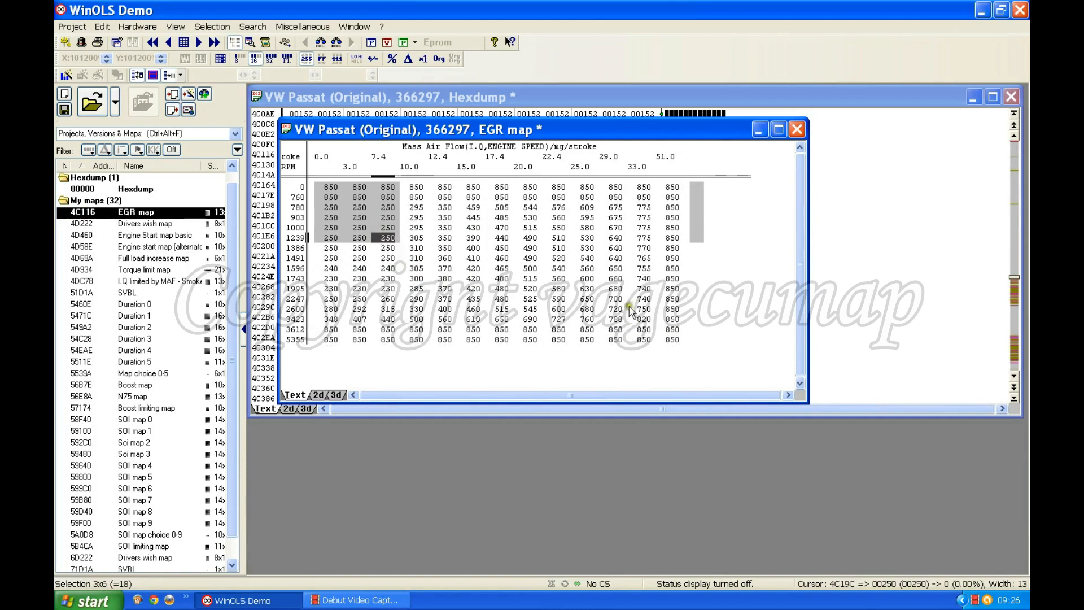
left_click(558, 301)
left_click_drag(559, 305, 675, 341)
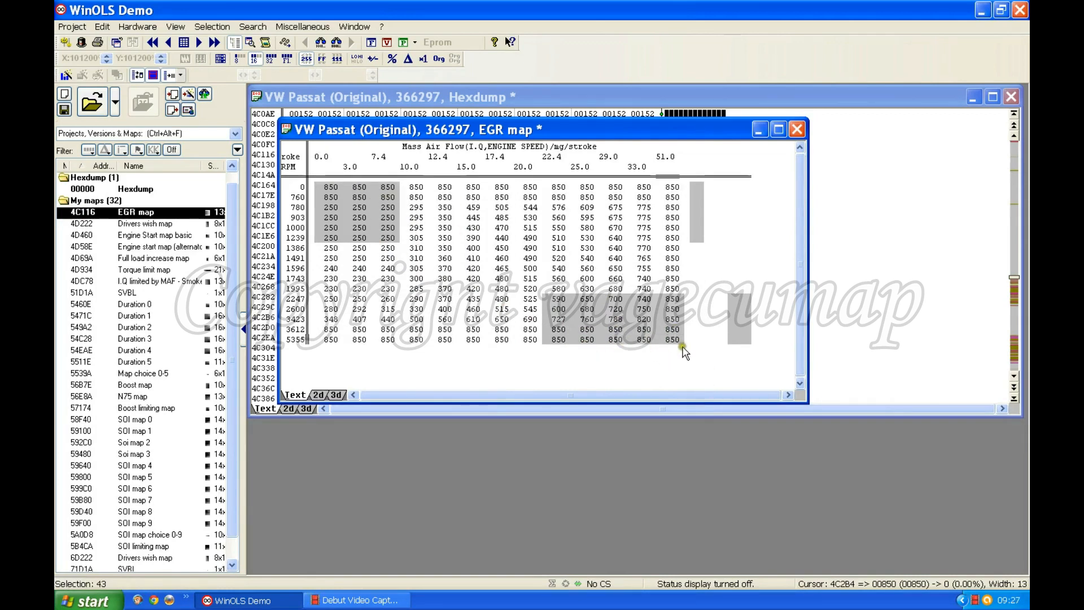
left_click(646, 378)
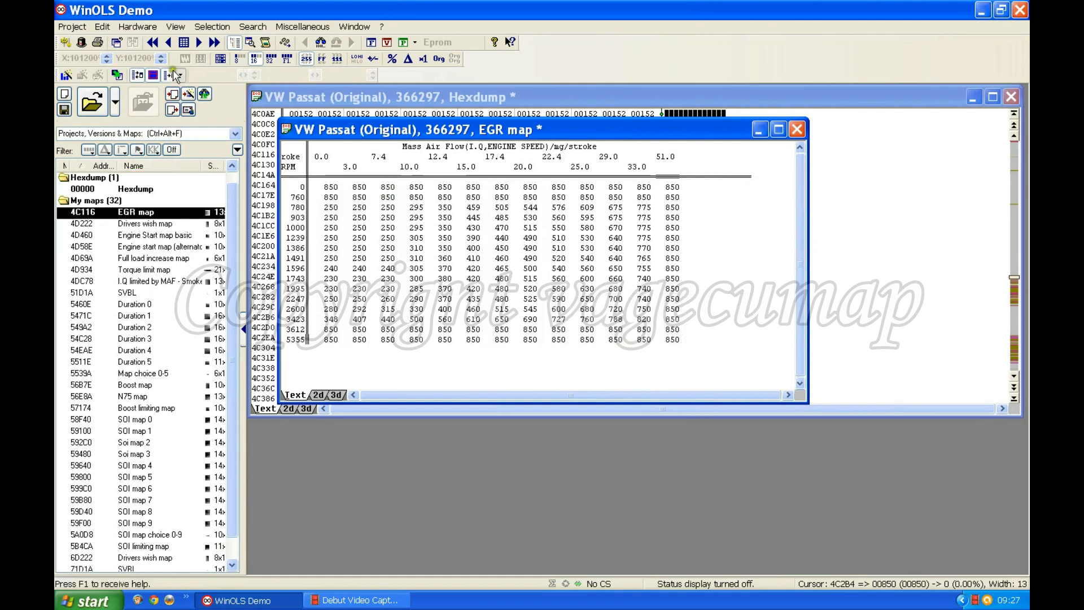
Set the selection mode to Columns, select the EGR map's 0.0 column, and clear the selection back to its first cell.
left_click(212, 27)
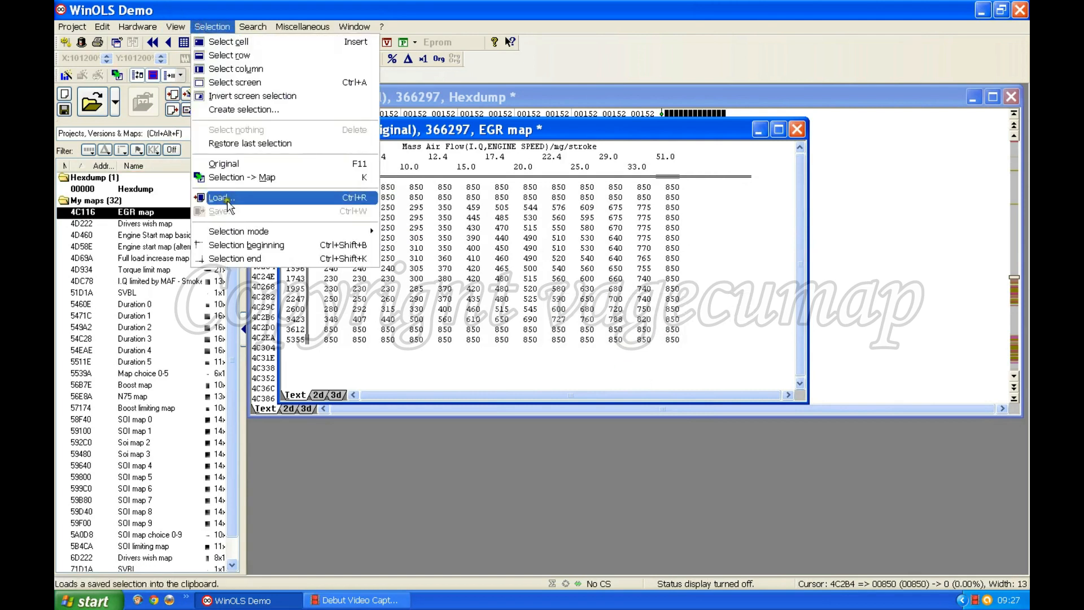
mouse_move(277, 234)
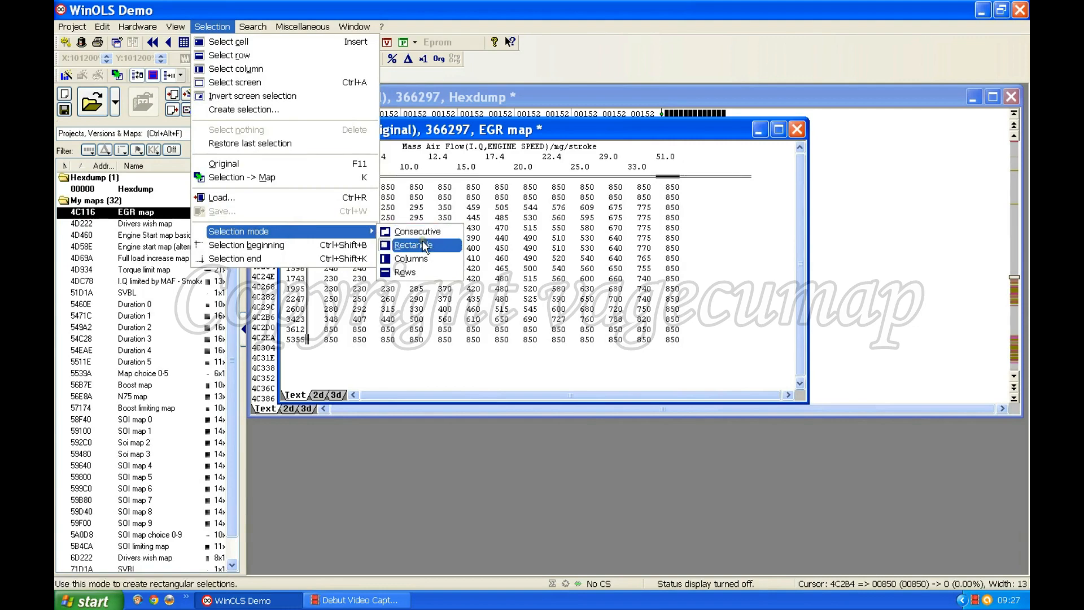
left_click(418, 264)
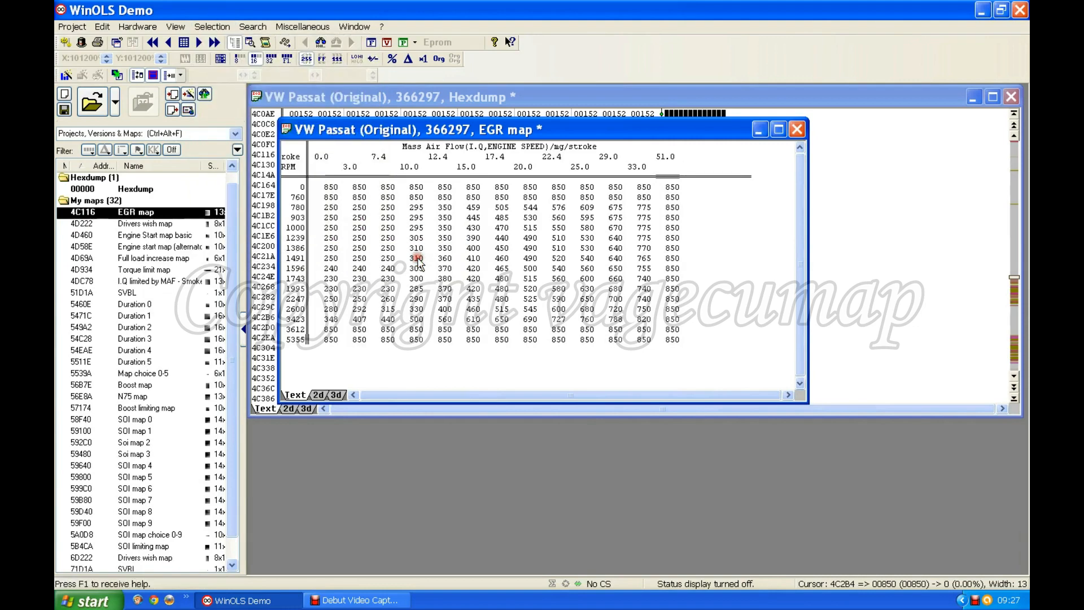
left_click(331, 189)
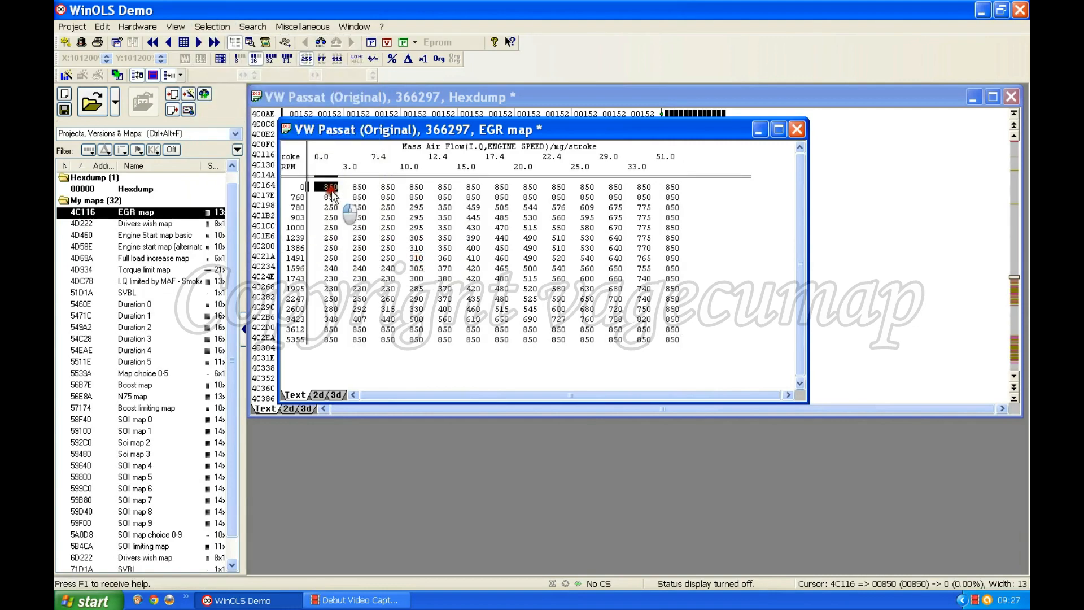
left_click_drag(334, 215, 333, 272)
mouse_move(331, 188)
left_mouse_down()
mouse_move(446, 188)
mouse_move(327, 188)
left_mouse_up()
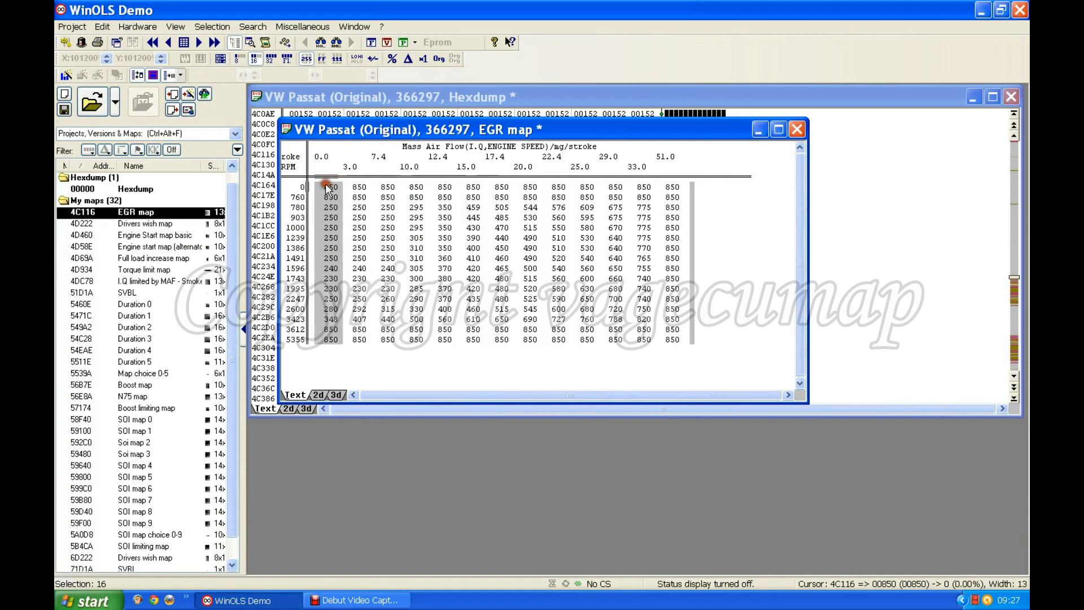
left_click(327, 188)
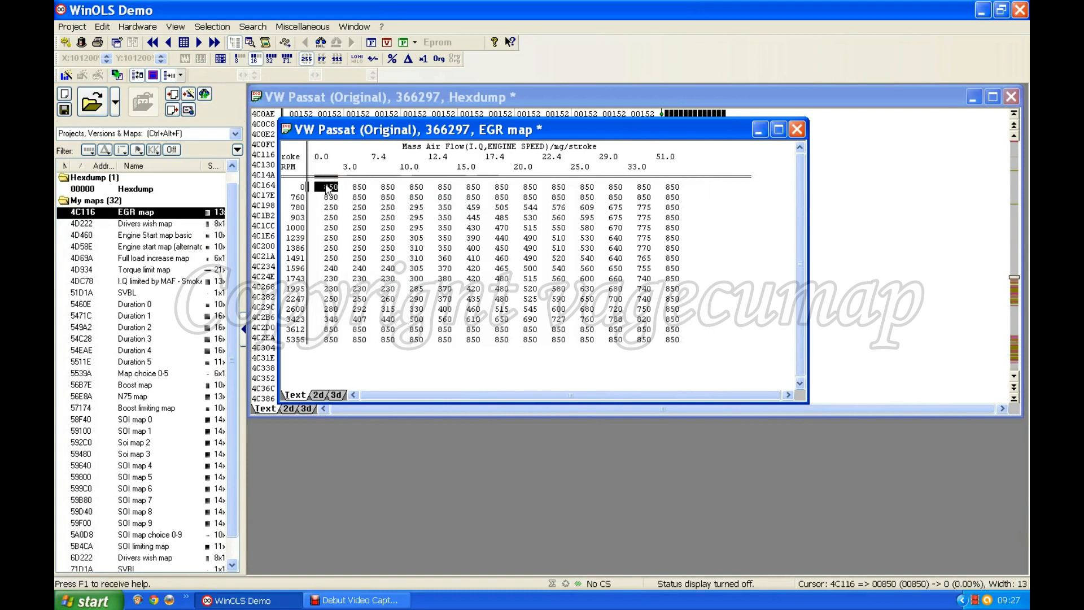
Set the selection mode to Rows, select the EGR map's 0 RPM row, then both the 0 and 760 RPM rows, clearing each selection.
left_click(220, 28)
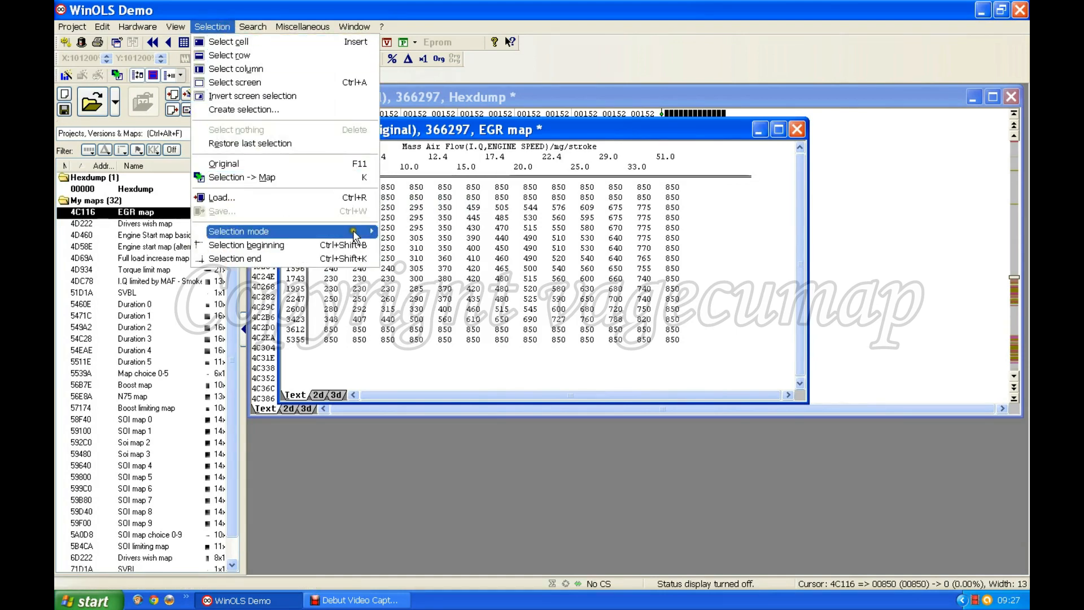
mouse_move(354, 236)
left_click(418, 279)
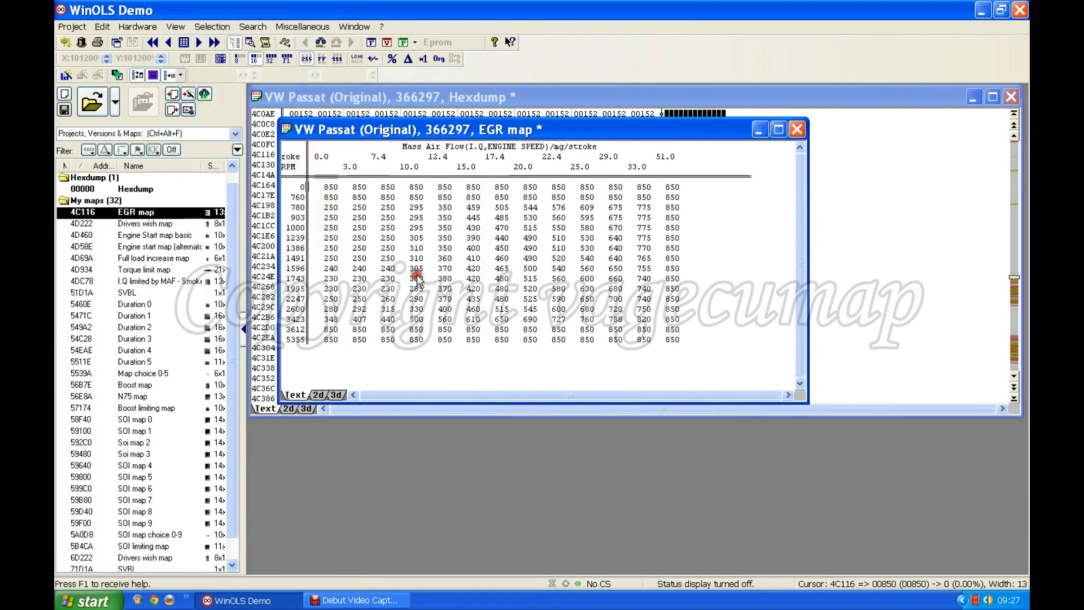
mouse_move(331, 186)
left_mouse_down()
mouse_move(331, 309)
mouse_move(330, 194)
left_mouse_up()
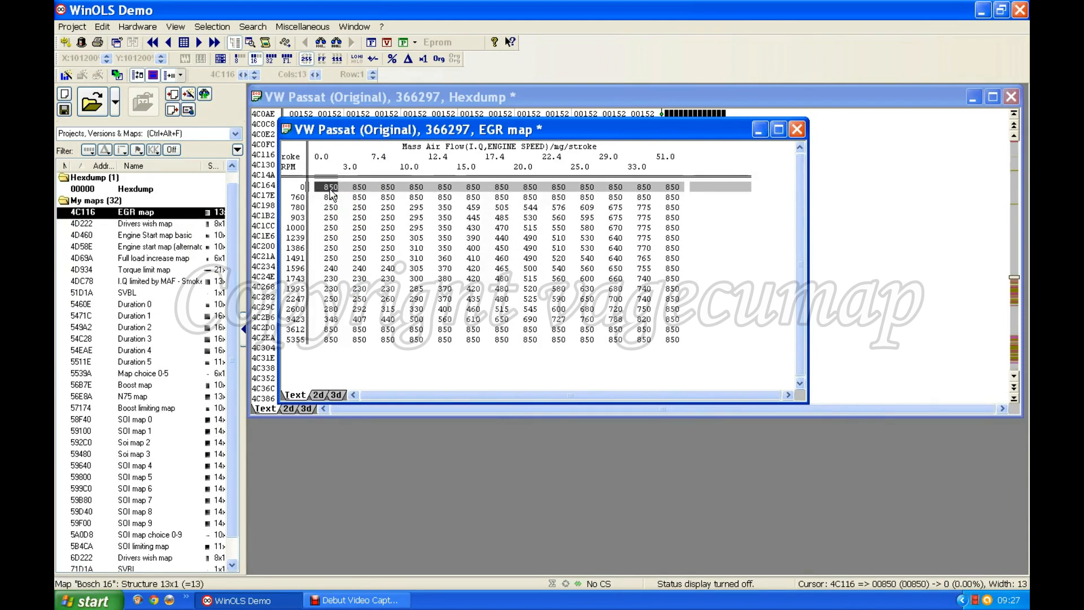
left_click(330, 190)
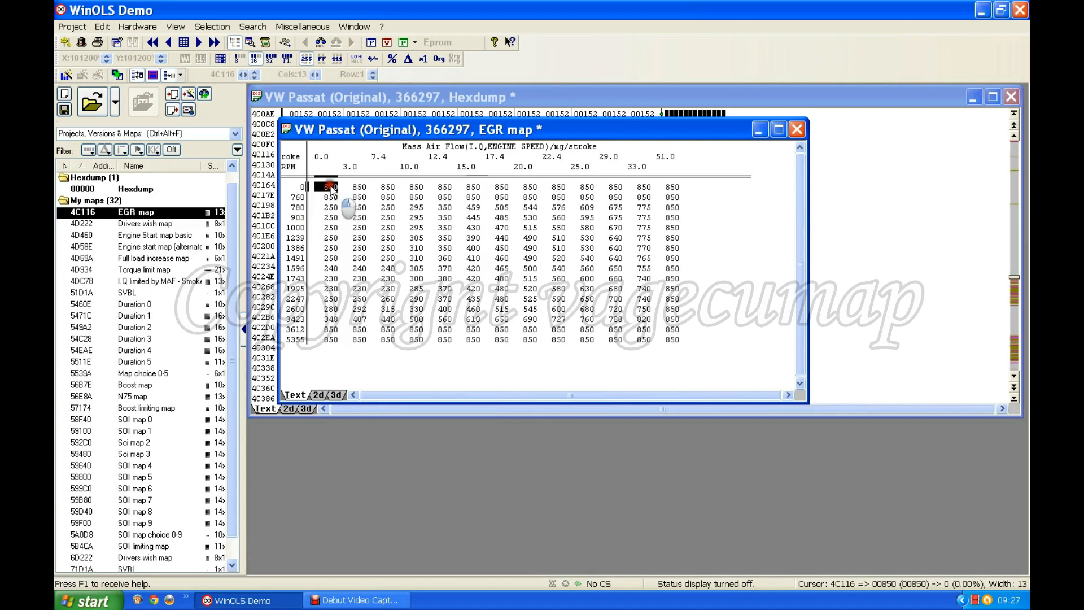
left_click_drag(331, 189, 331, 197)
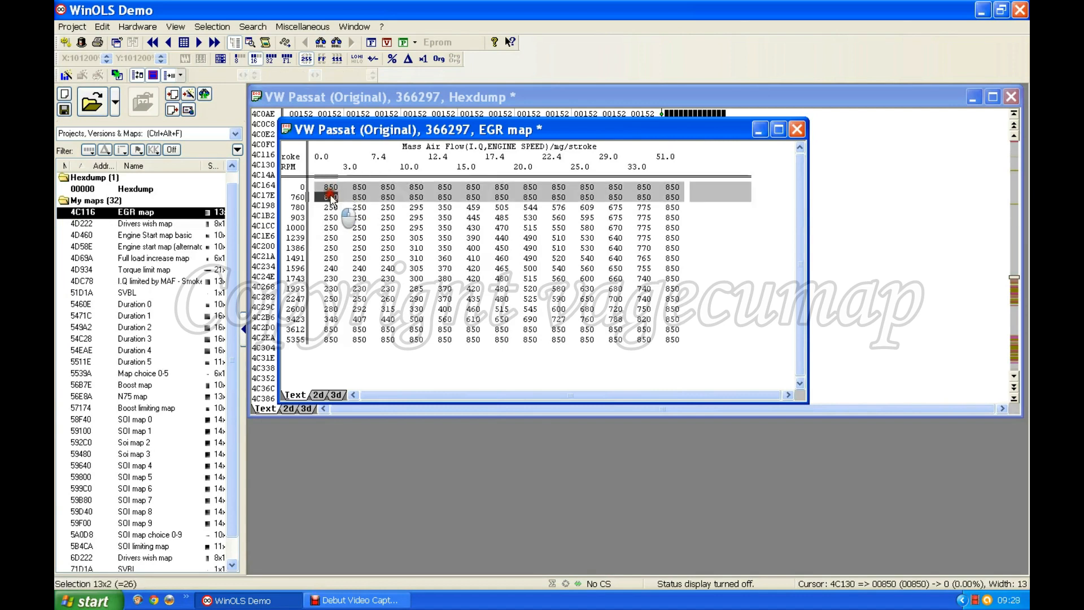
left_click(327, 190)
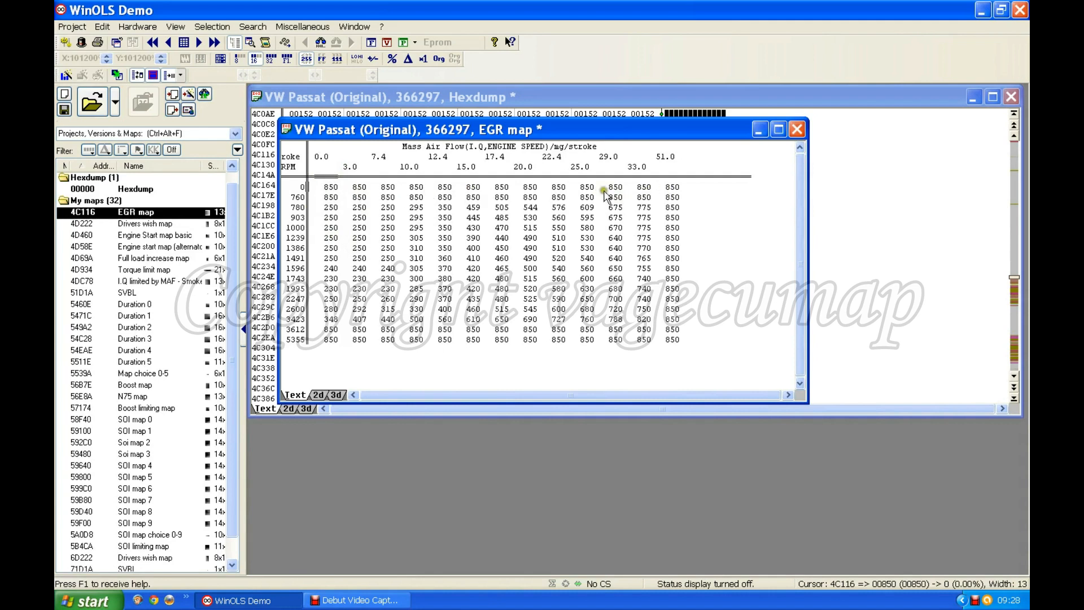
Set the EGR map cell at 780 RPM and 0.0 to 850, always applying changes with memory protection turned off.
key("Down")
key("Down")
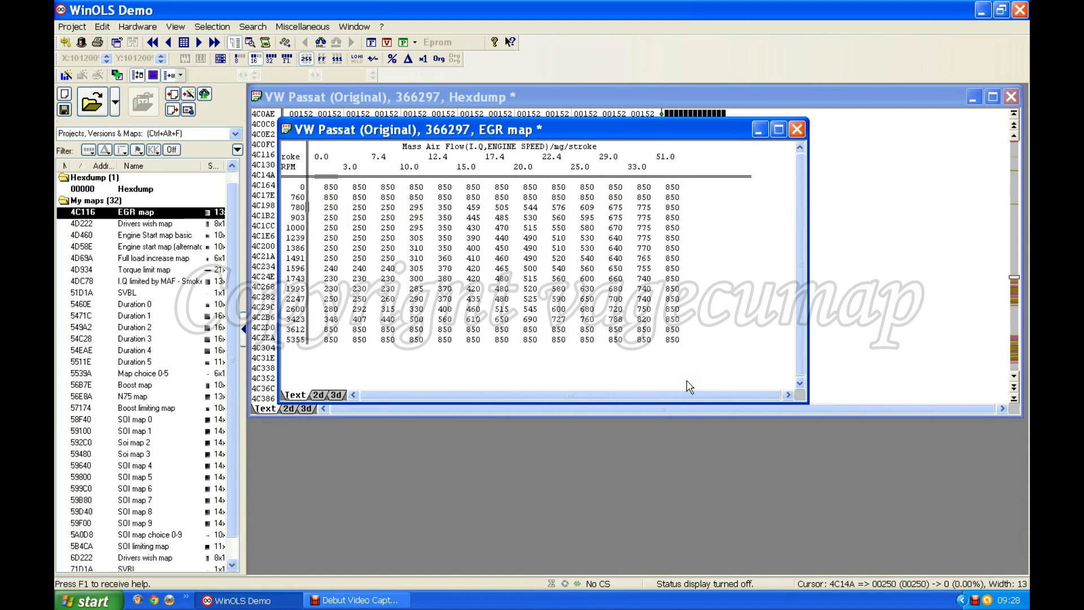
type("5")
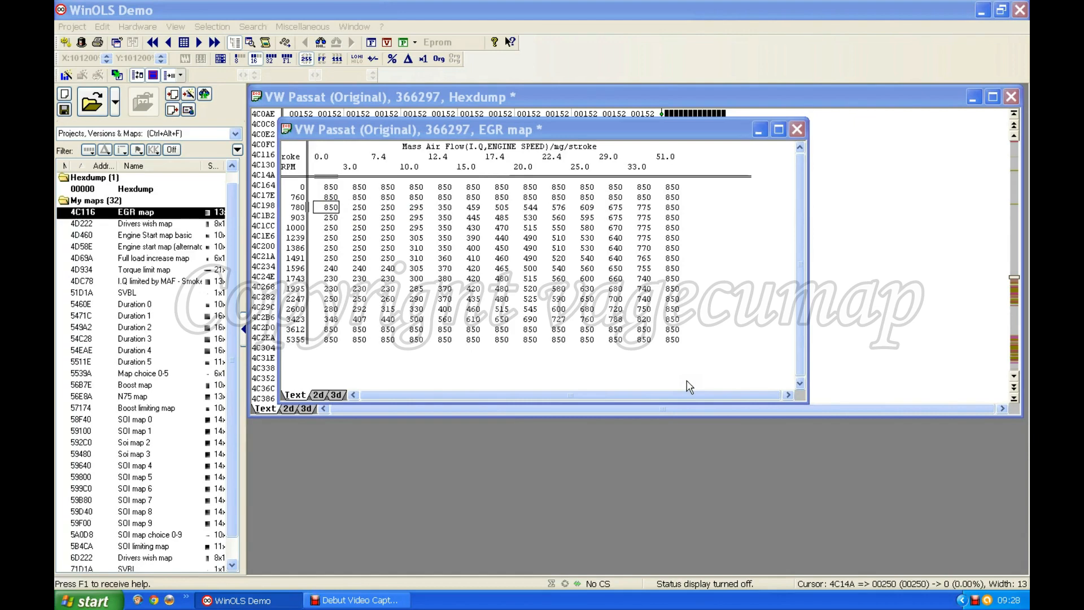
key("Return")
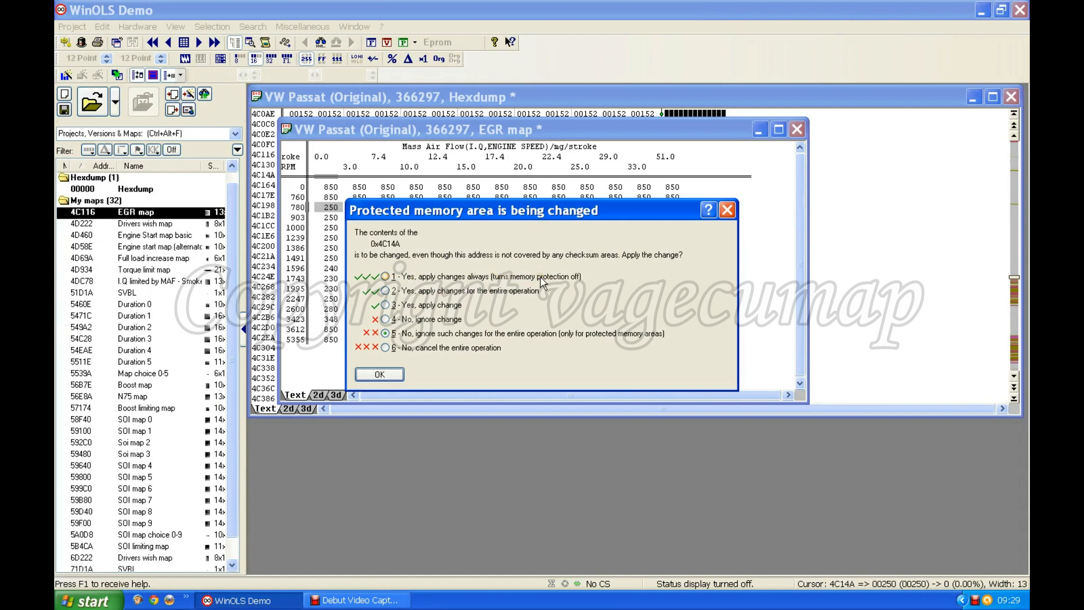
left_click(386, 276)
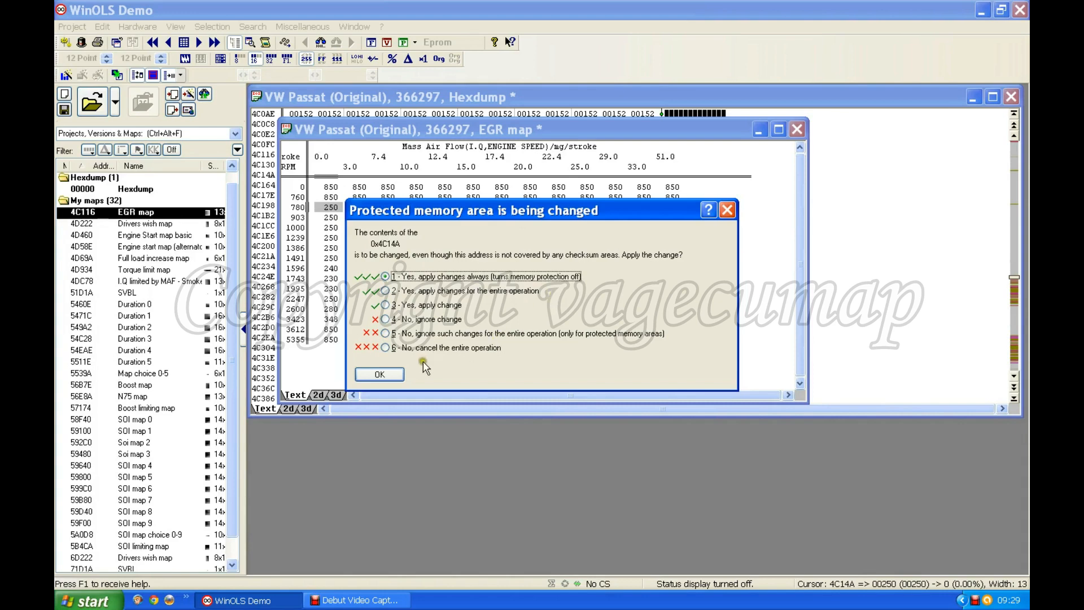
left_click(383, 374)
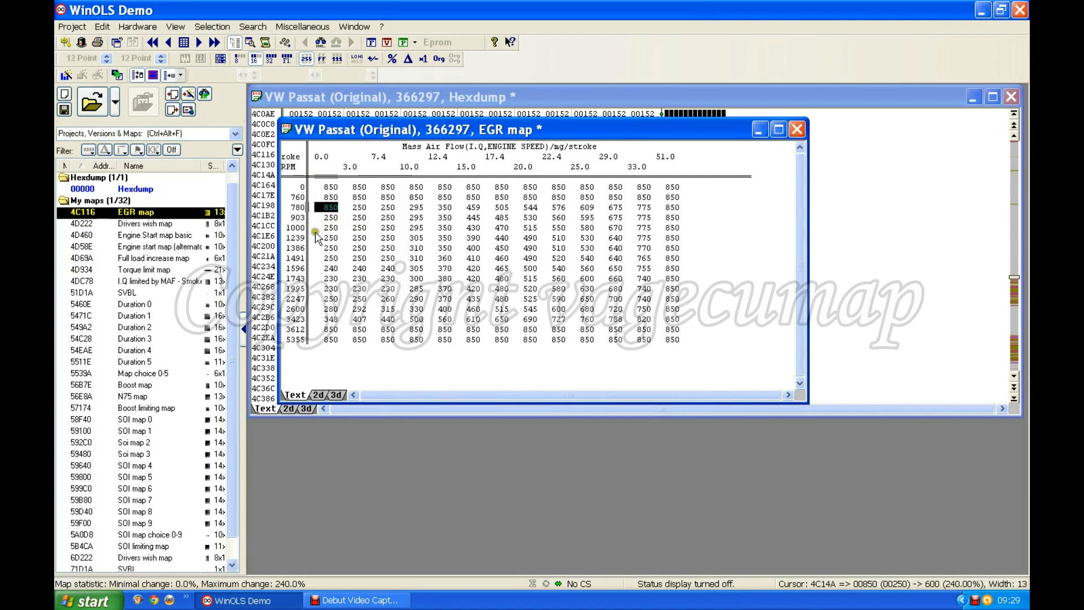
Select the EGR map's entire 903 RPM row and set all its cells to 850.
left_click(329, 206)
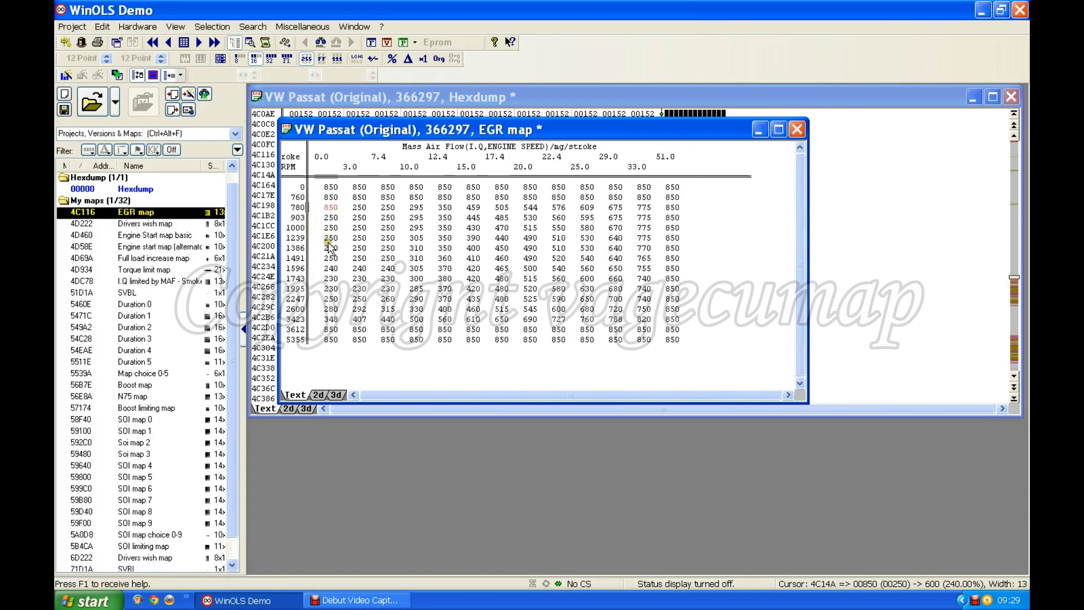
left_click_drag(331, 217, 671, 217)
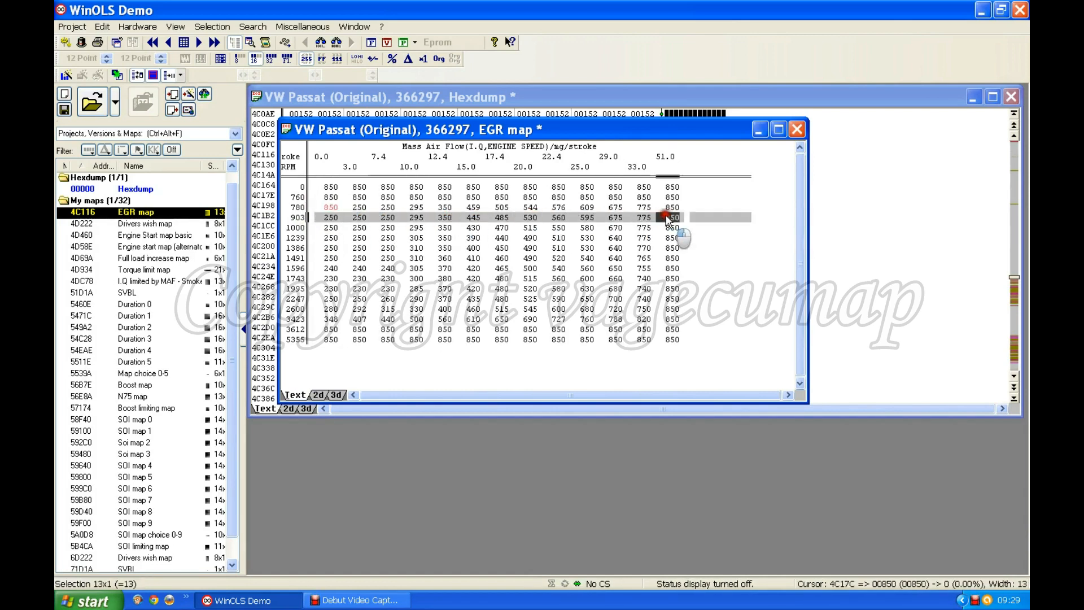
left_click(329, 219)
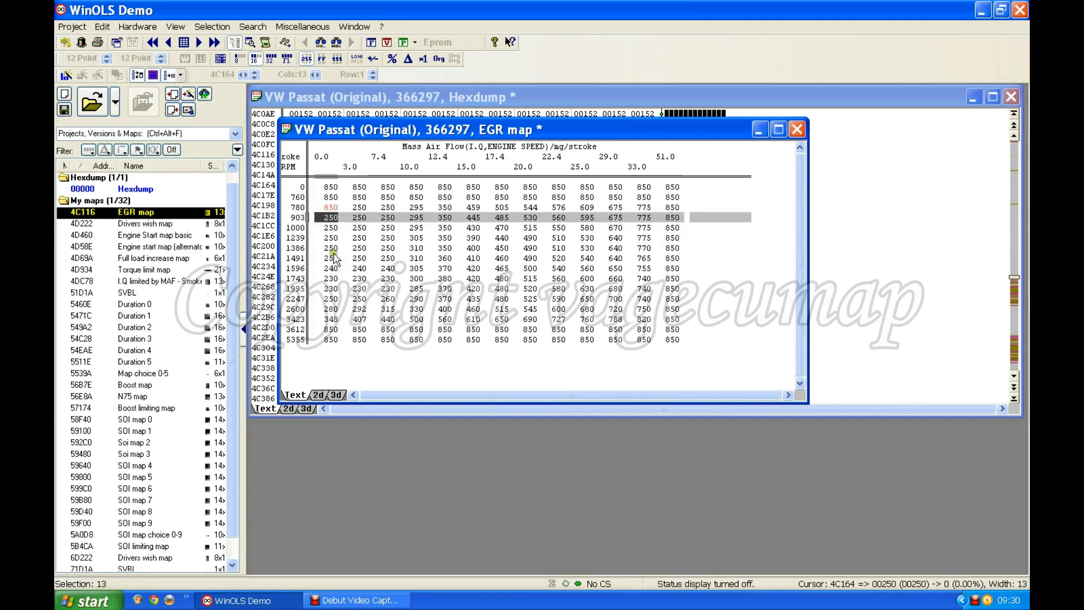
type("85")
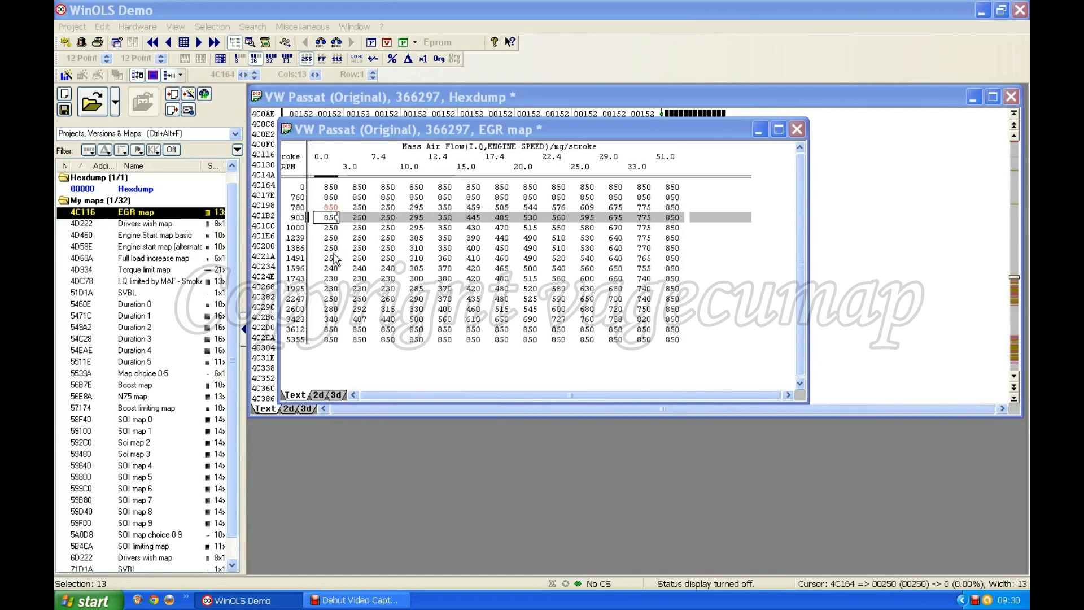
key("Return")
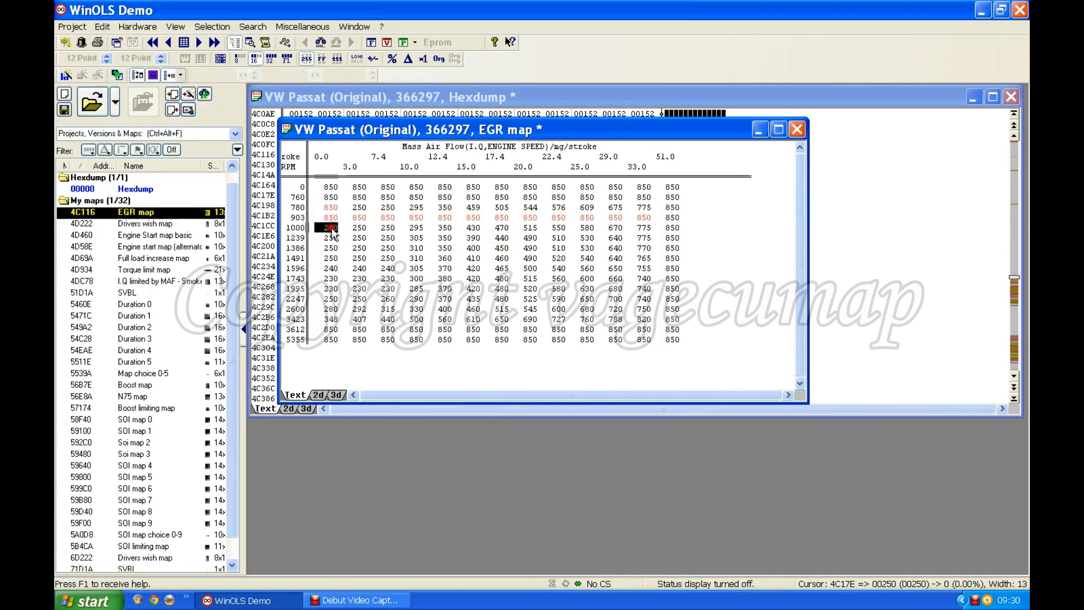
Select the EGR map's entire 1000 RPM row and set all its cells to 0.
left_click_drag(334, 231, 402, 231)
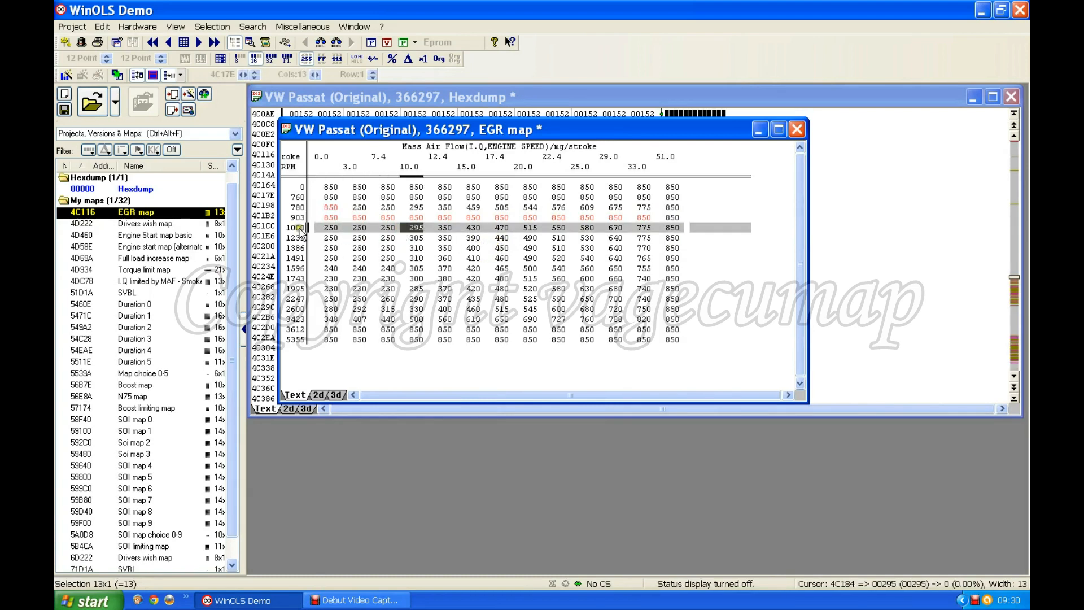
left_click(331, 229)
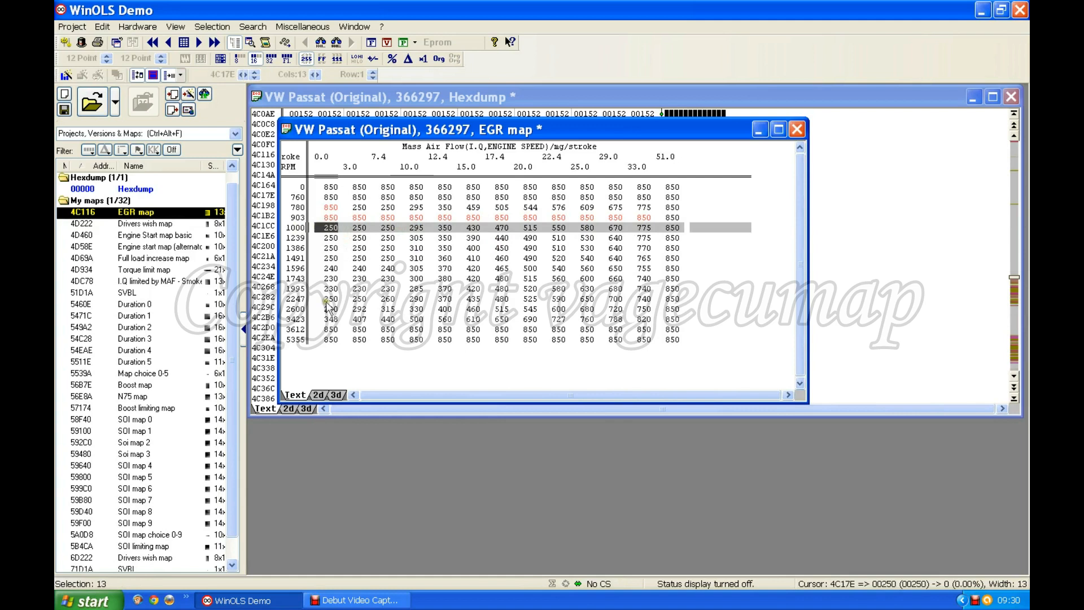
type("00")
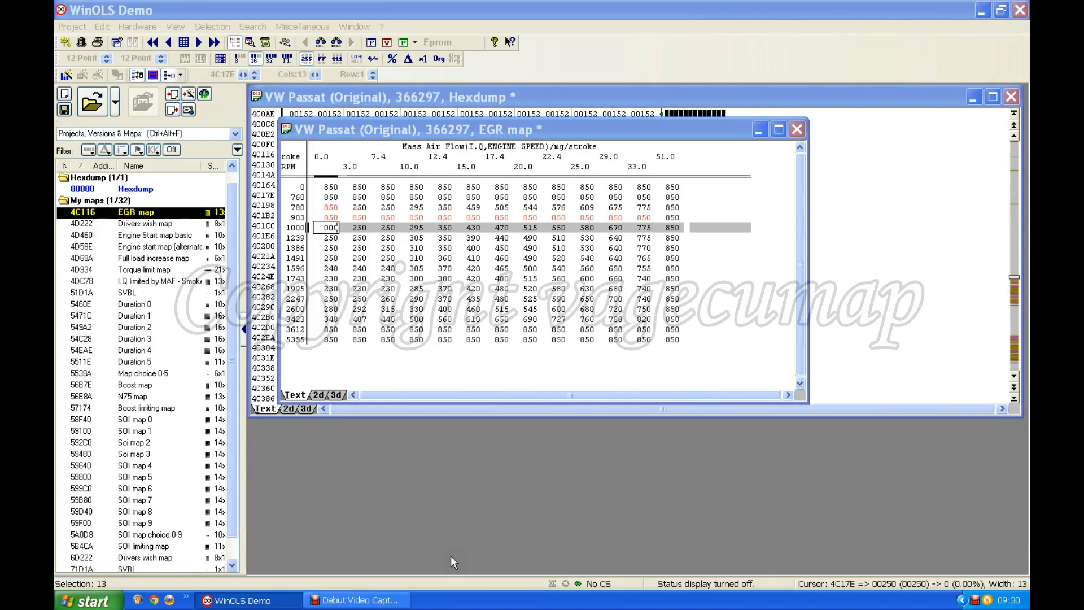
key("Return")
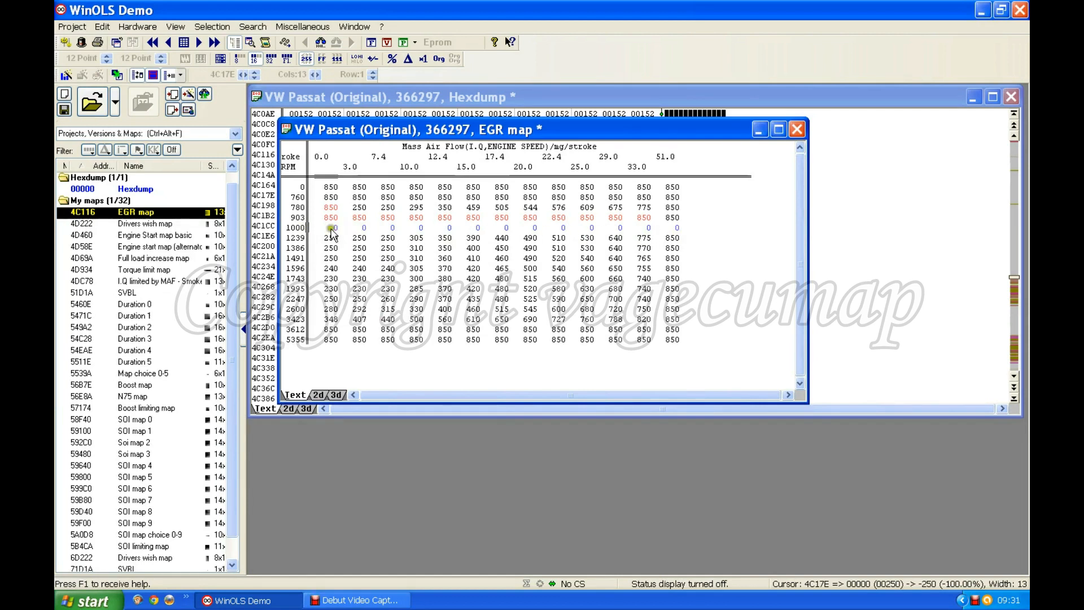
Set all cells in the EGR map's 1000 RPM row to 100.
left_click_drag(331, 229, 672, 229)
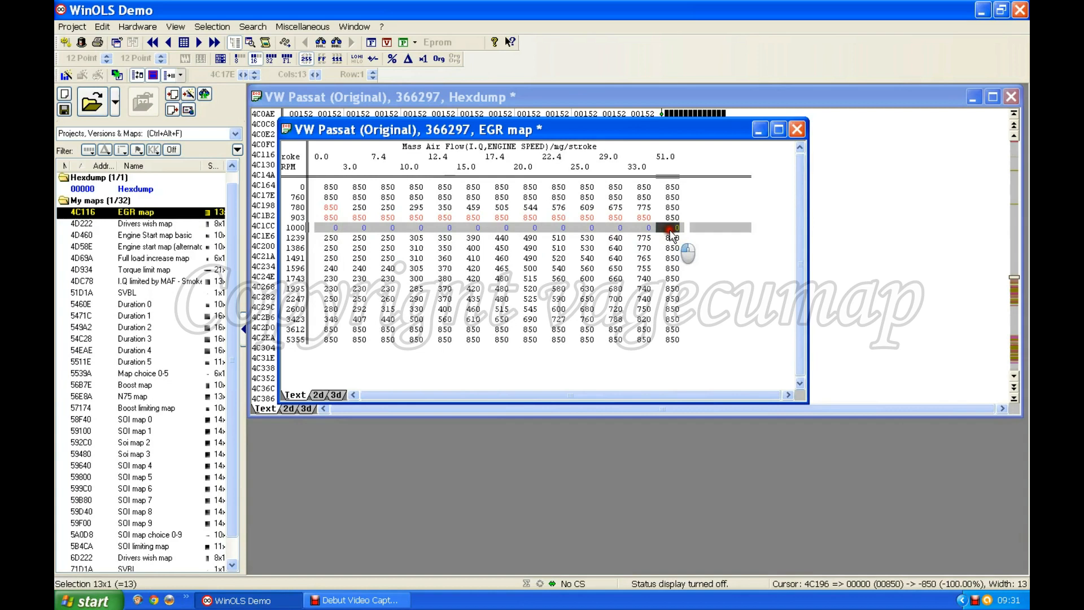
left_click(331, 228)
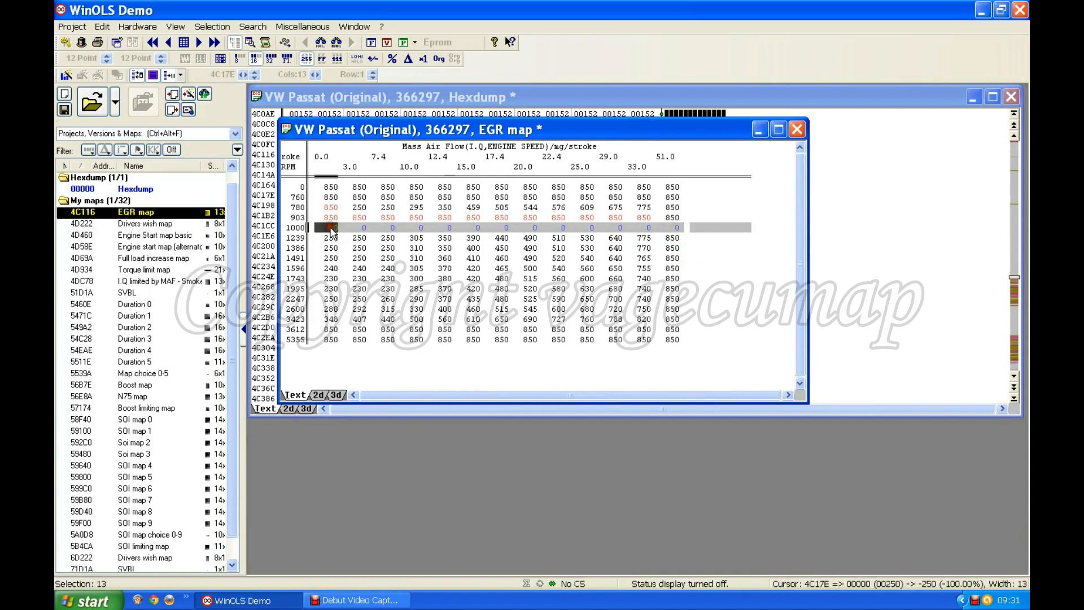
type("1")
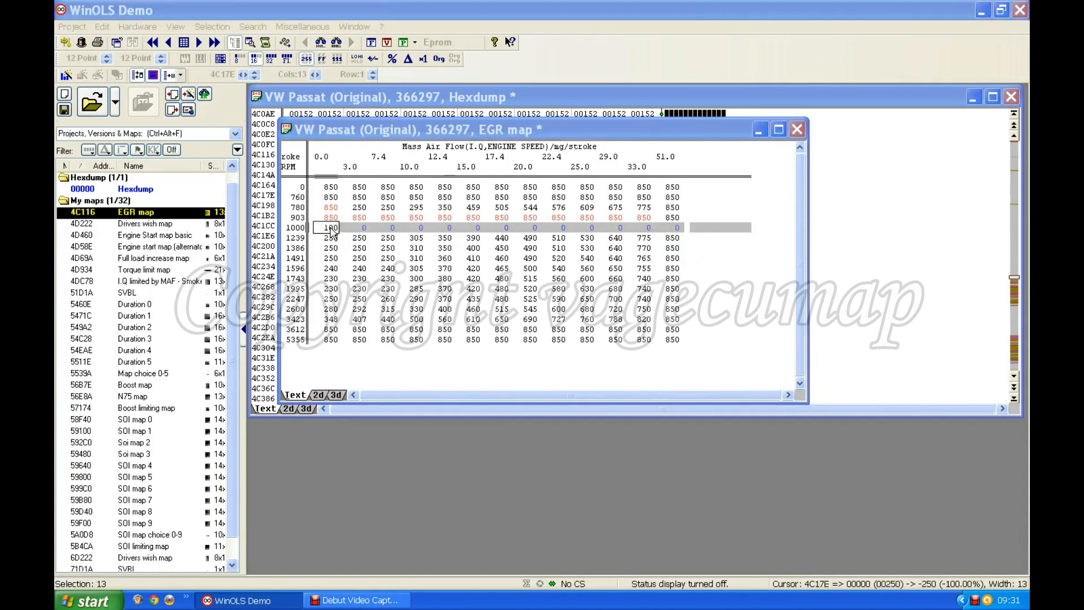
type("00")
key("Return")
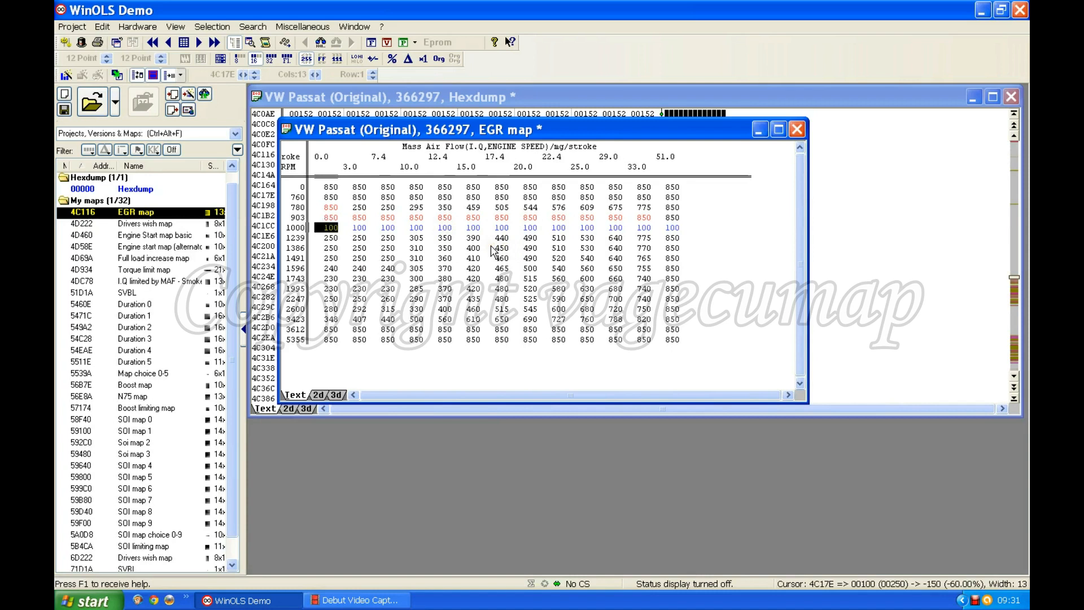
left_click(442, 228)
left_click(407, 234)
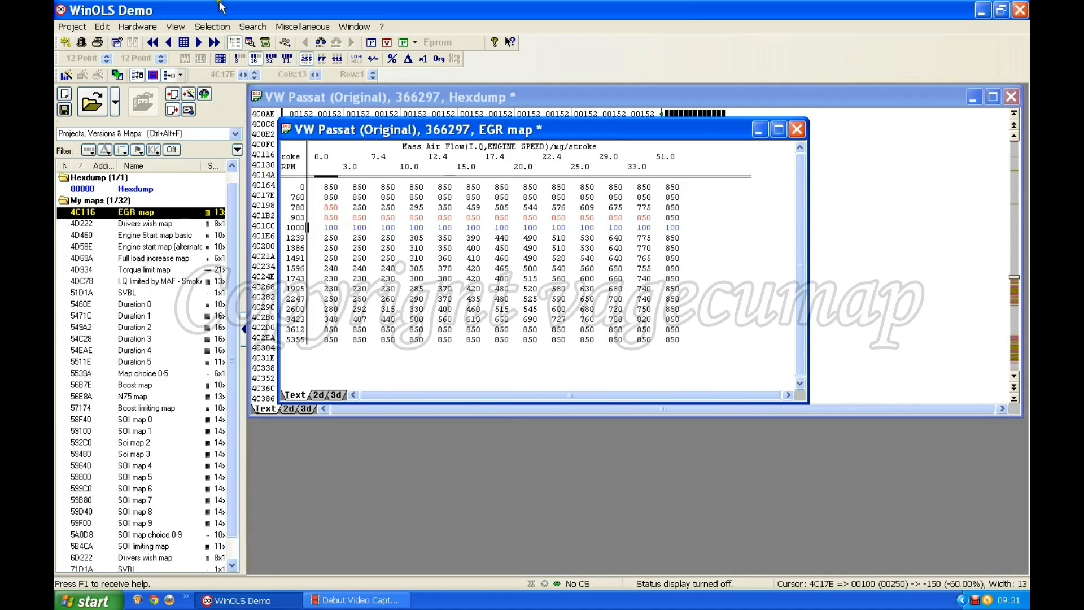
In Rectangle selection mode, select the 3x7 block from the EGR map's first cell to 1386 RPM at 7.4 and set it to 850.
left_click(210, 24)
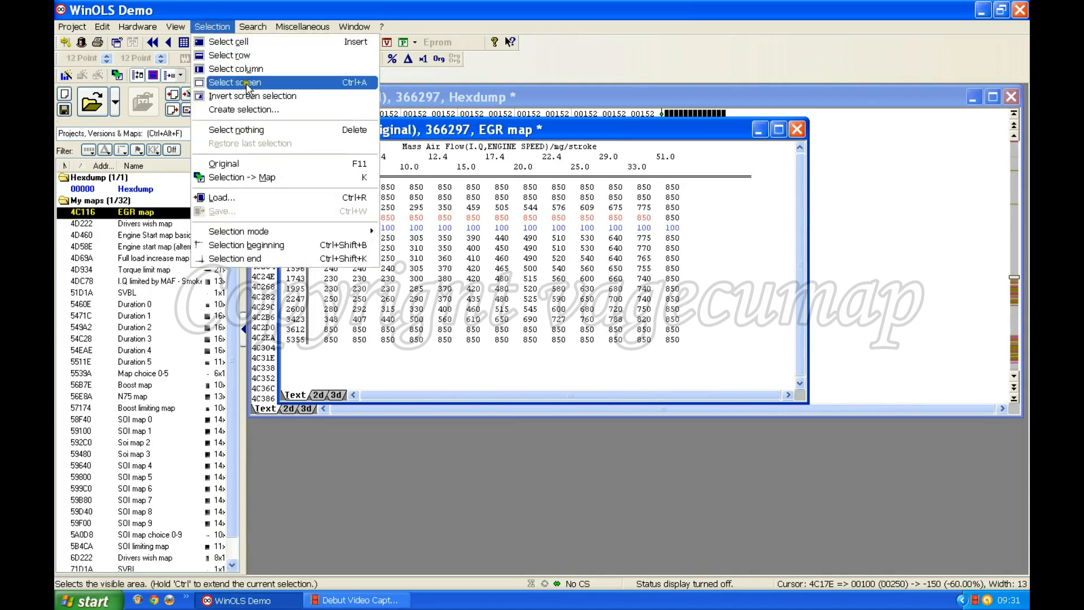
mouse_move(298, 233)
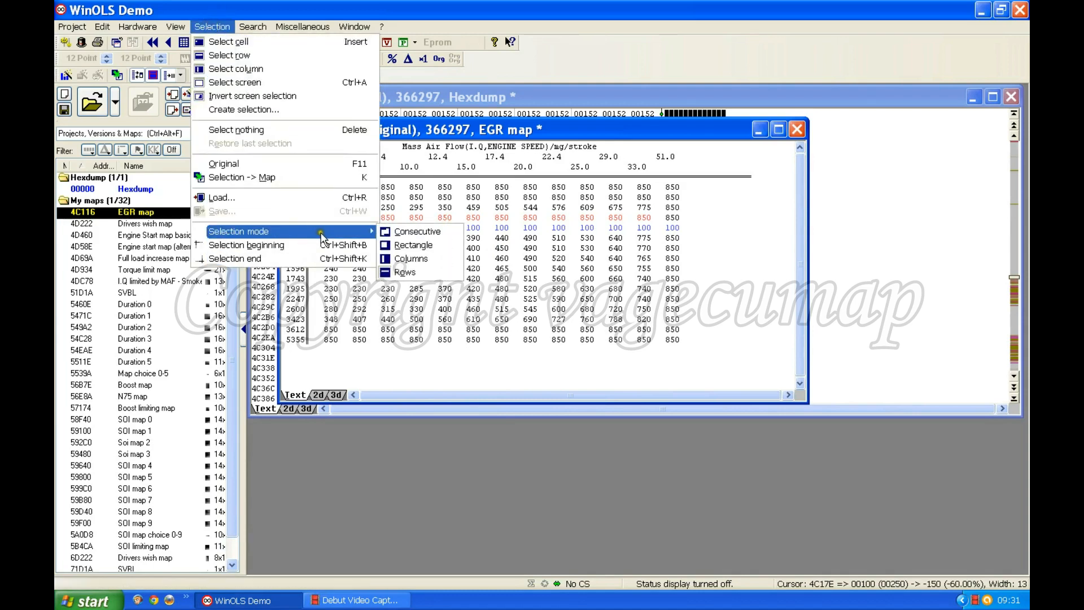
left_click(404, 247)
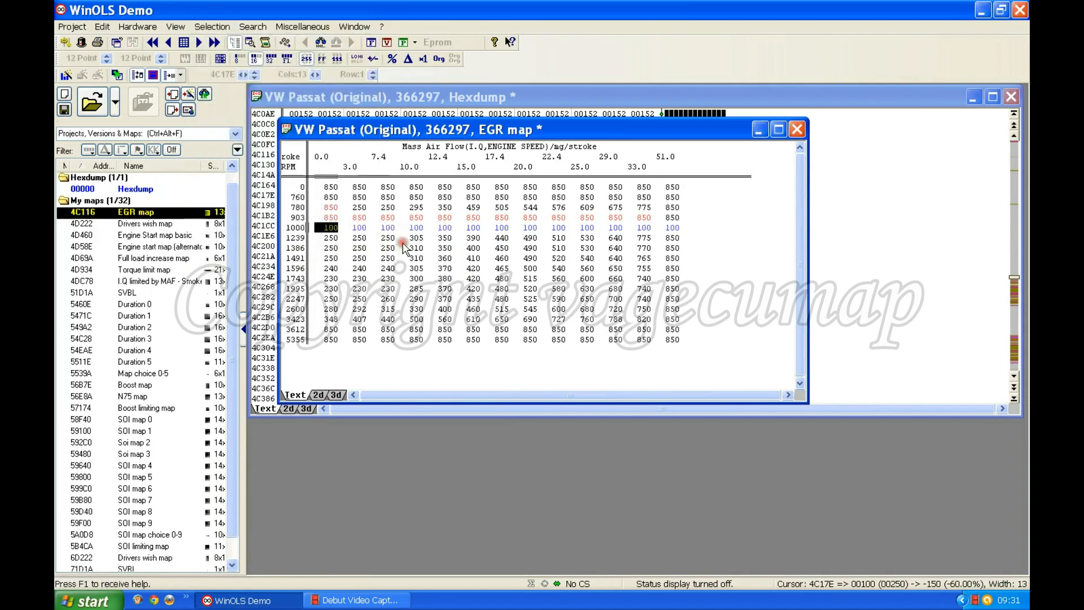
left_click_drag(331, 187, 387, 248)
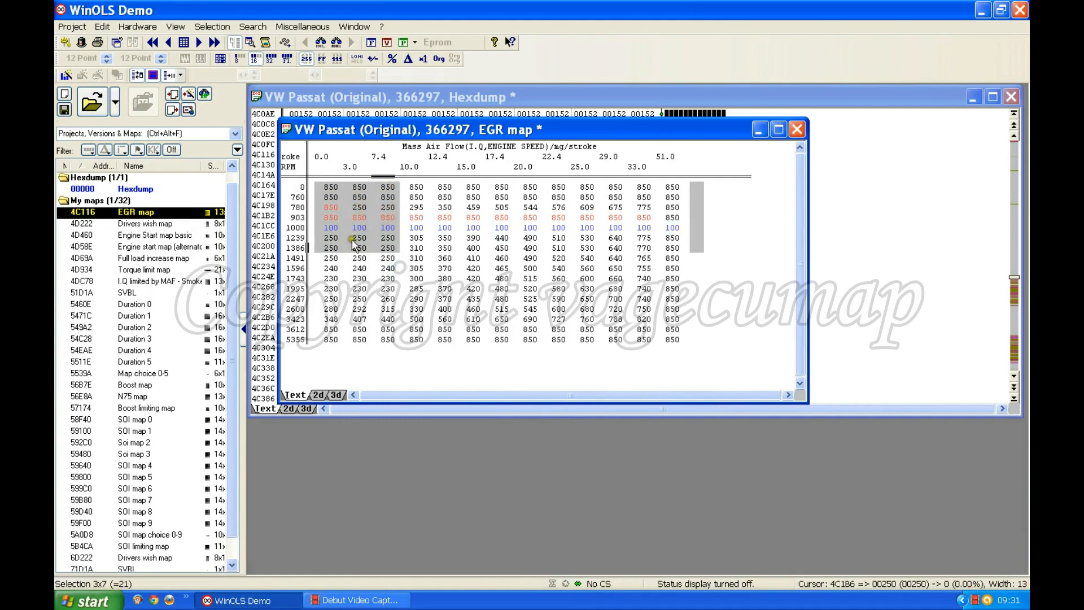
left_click(326, 187)
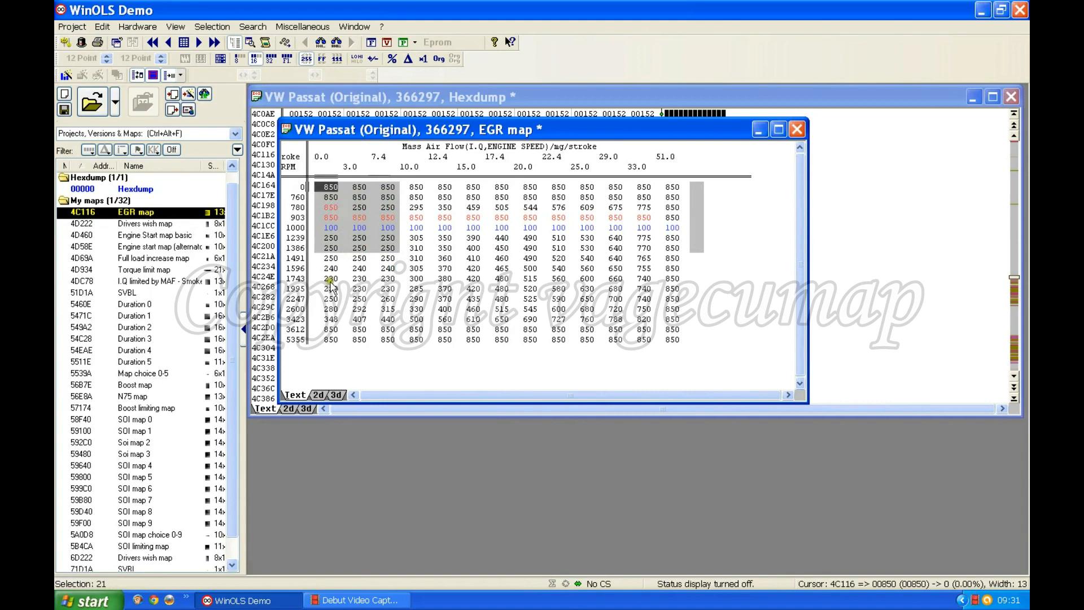
type("8")
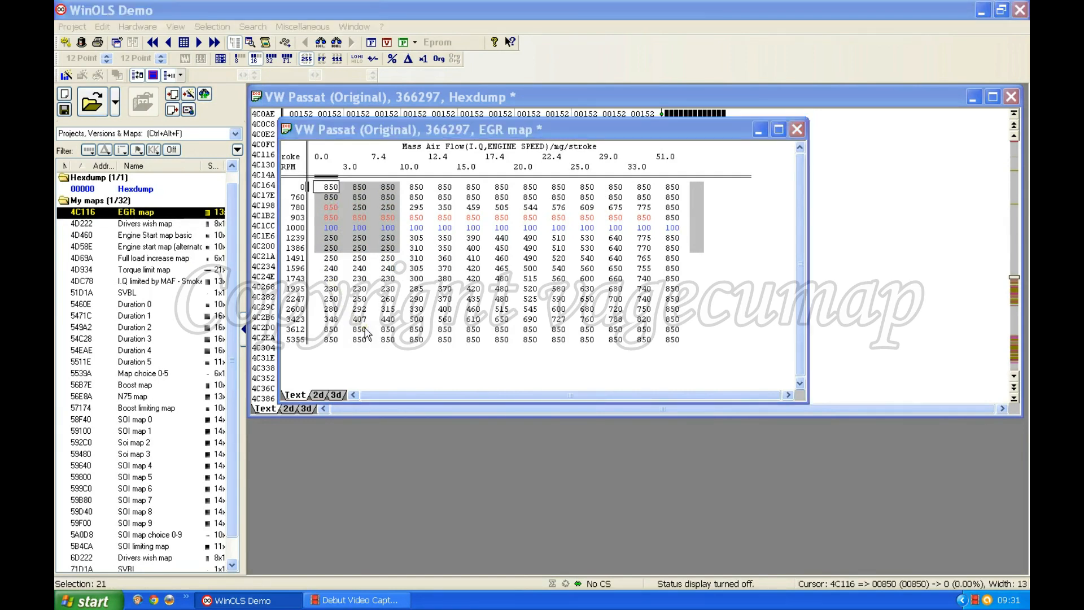
key("Return")
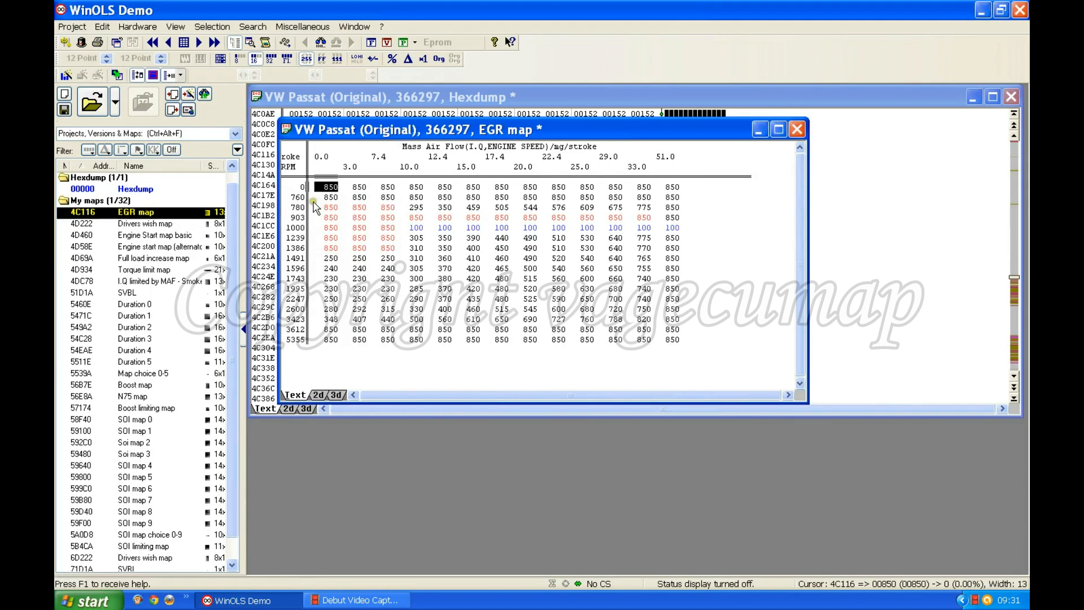
In Columns selection mode, select the EGR map's entire 33.0 column and set all its cells to 850.
left_click(210, 26)
mouse_move(263, 231)
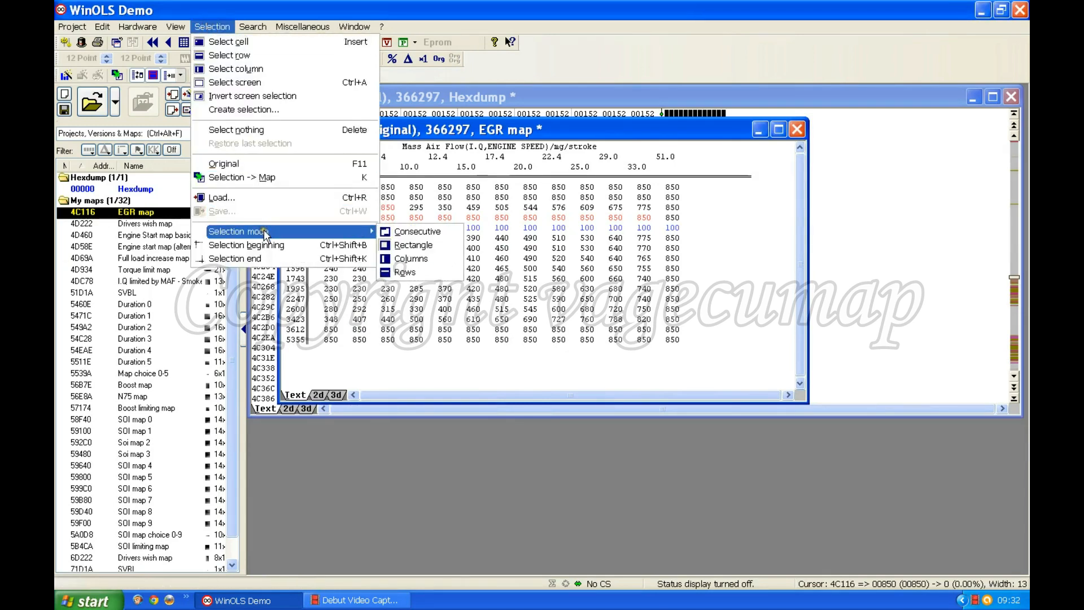
left_click(418, 256)
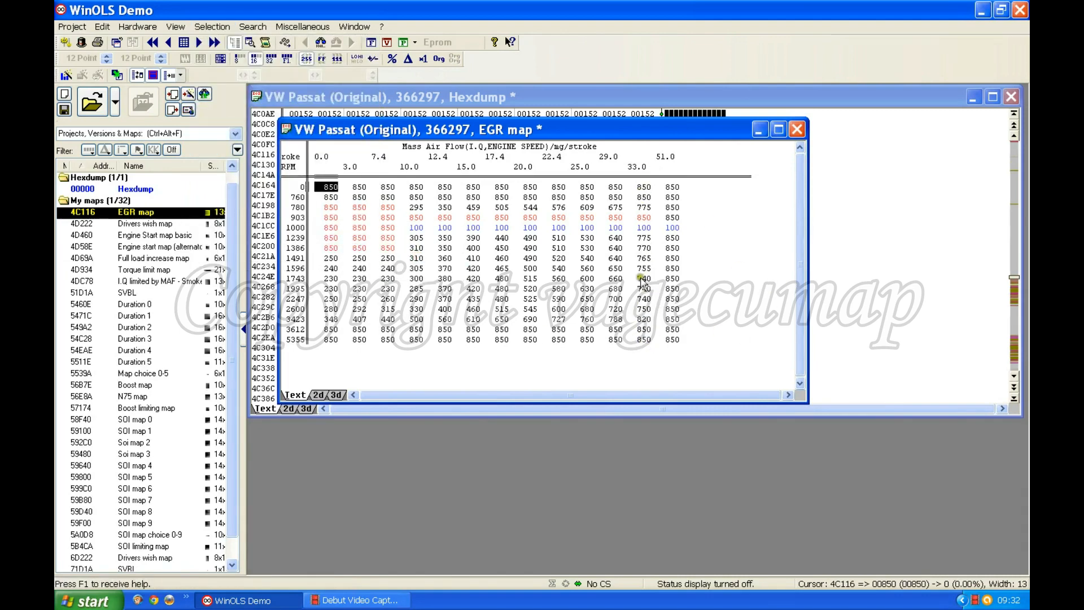
left_click(642, 191)
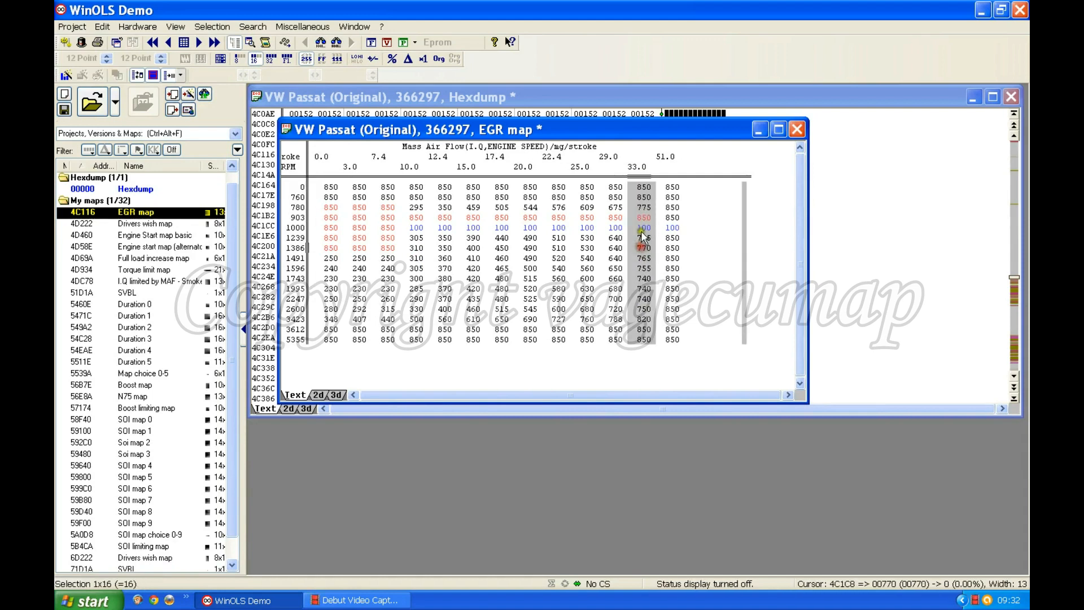
type("85")
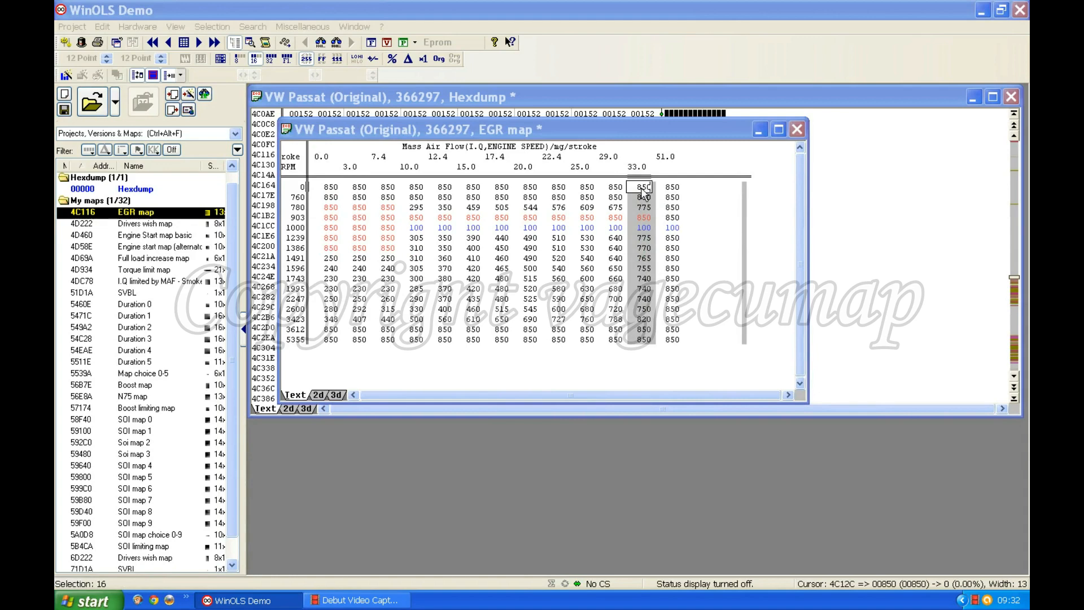
key("Return")
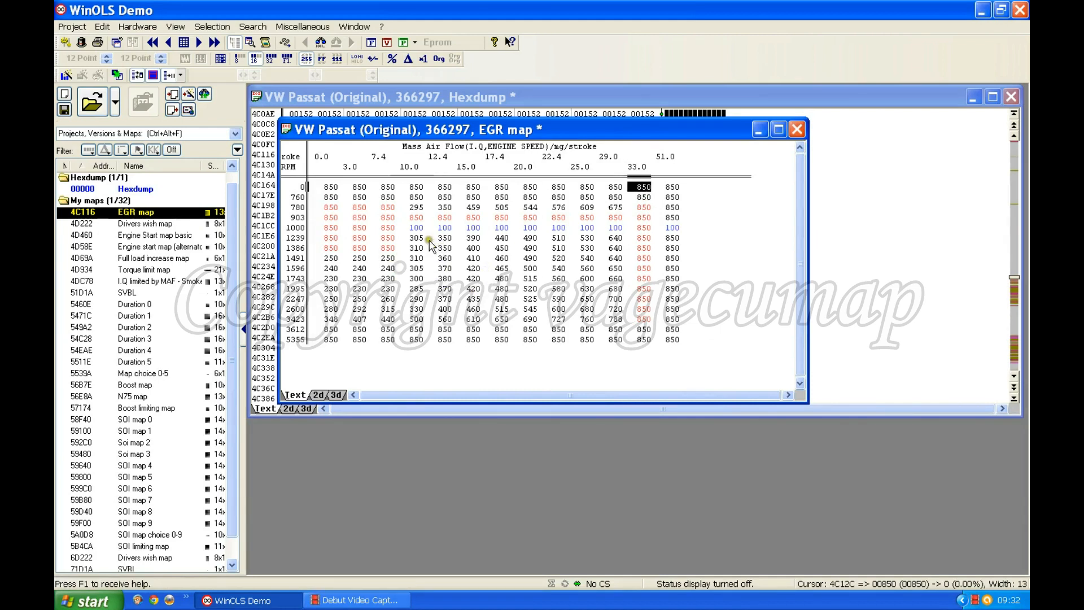
In Consecutive selection mode, select every cell of the EGR map from first to last and set them all to 850.
left_click(212, 26)
mouse_move(263, 236)
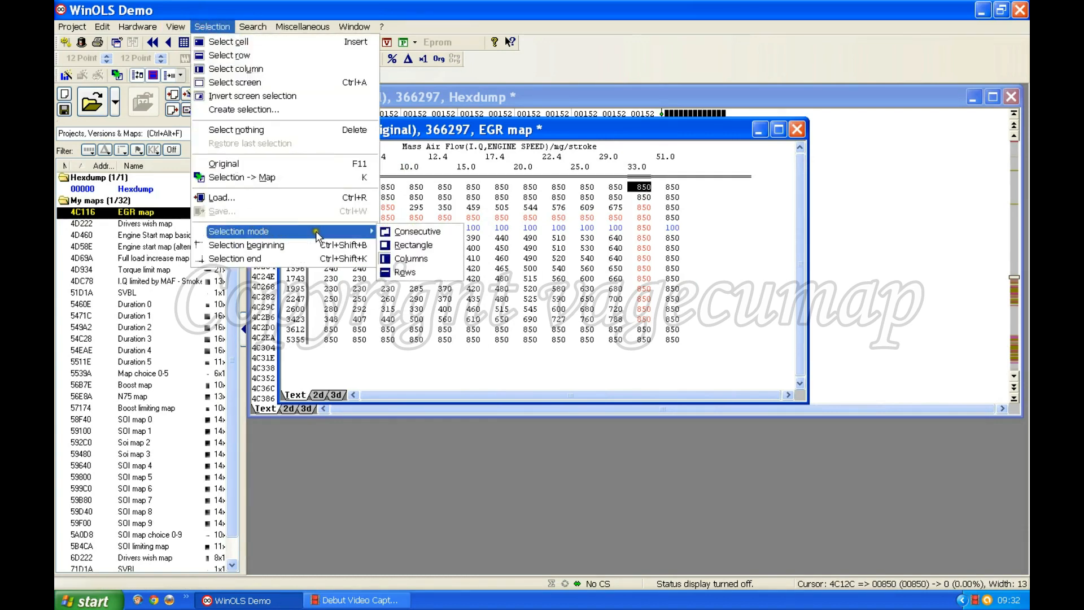
left_click(418, 232)
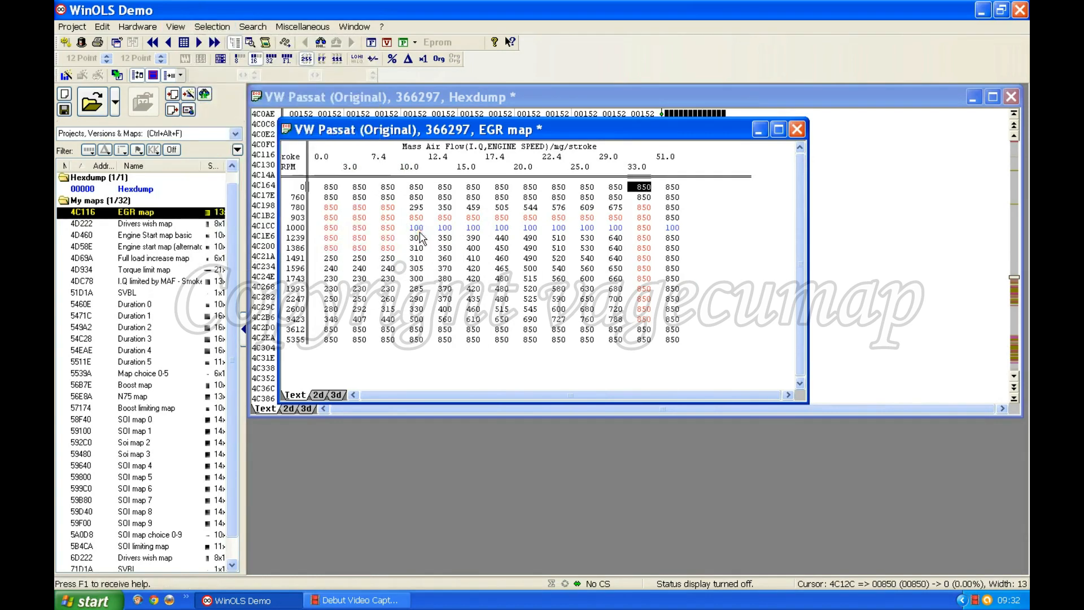
left_click_drag(327, 188, 679, 347)
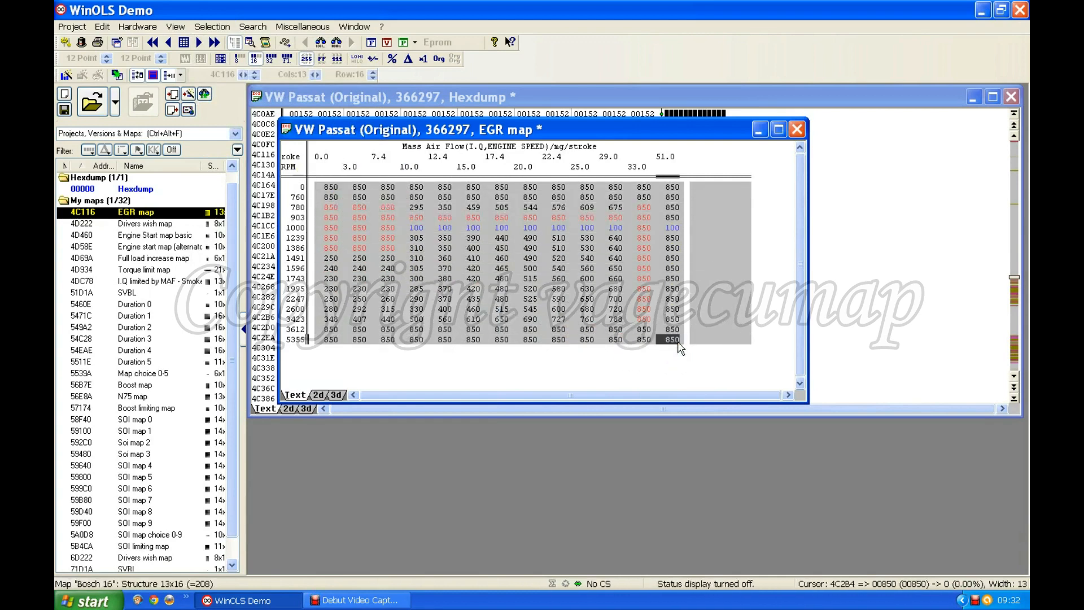
left_click(336, 189)
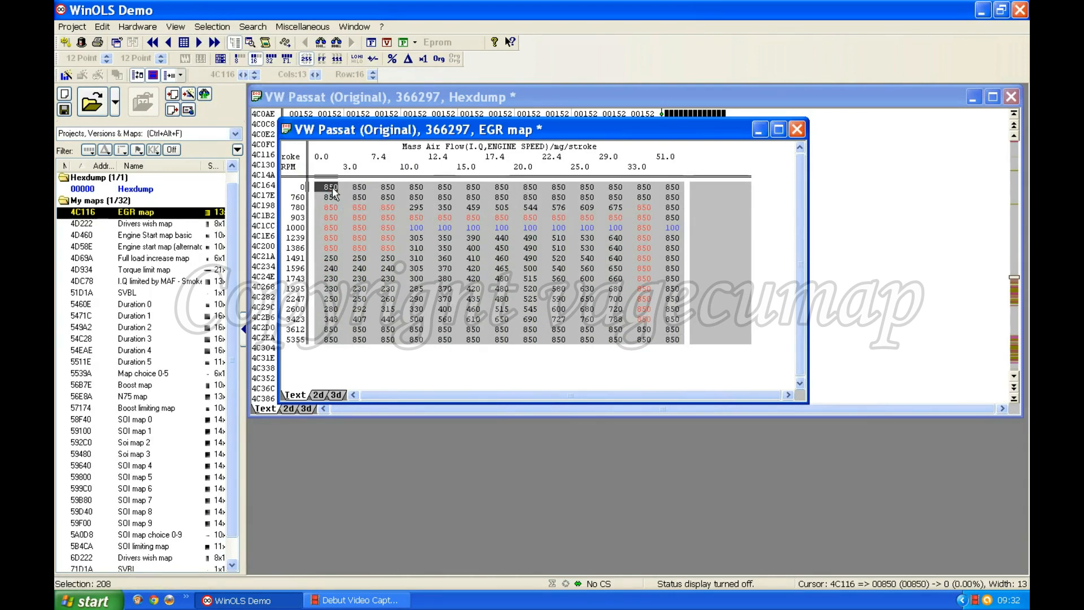
double_click(335, 189)
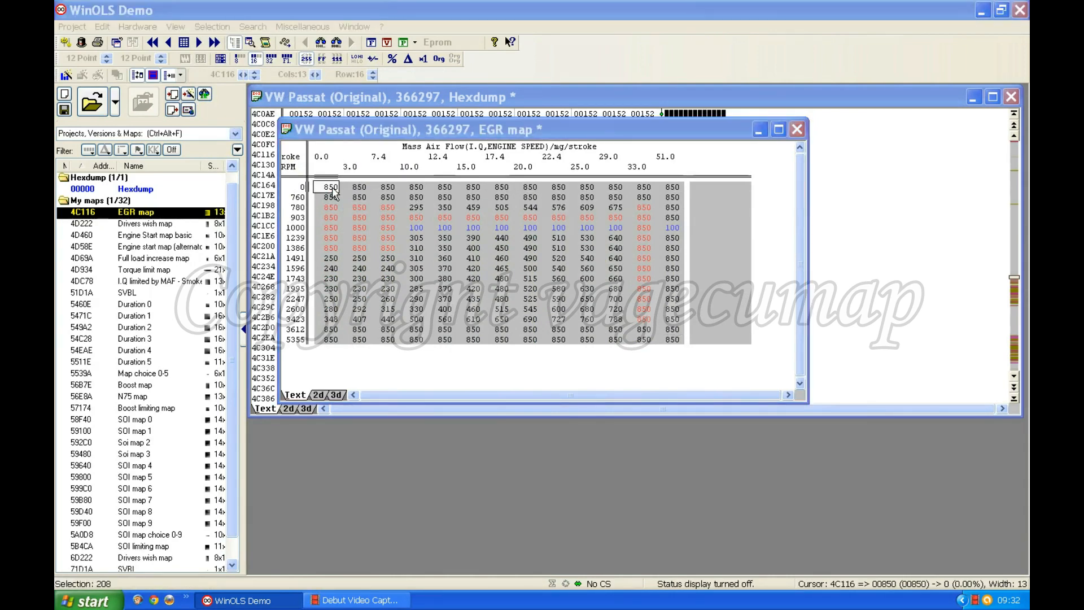
key("Return")
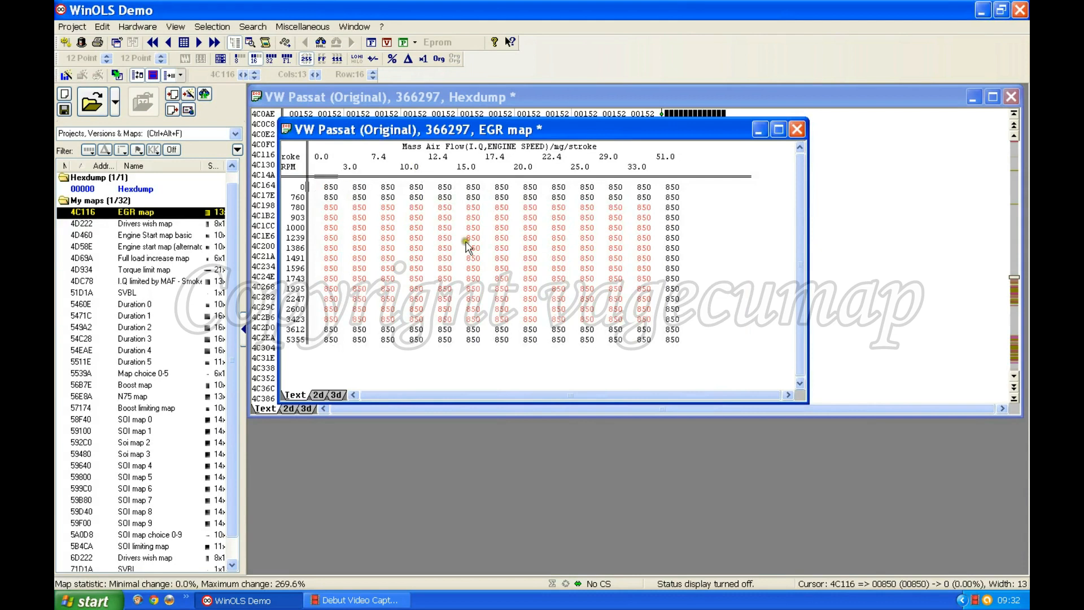
left_click(501, 280)
left_click(528, 340)
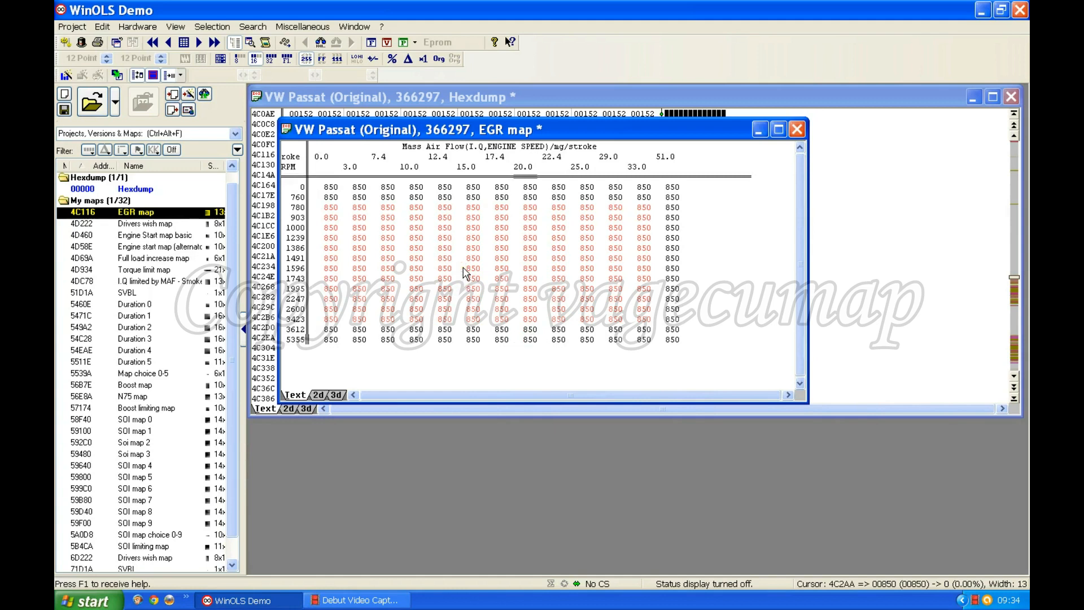
Reopen the EGR map from its highlighted hexdump region and set the final column's axis value to 55.0.
left_click(798, 131)
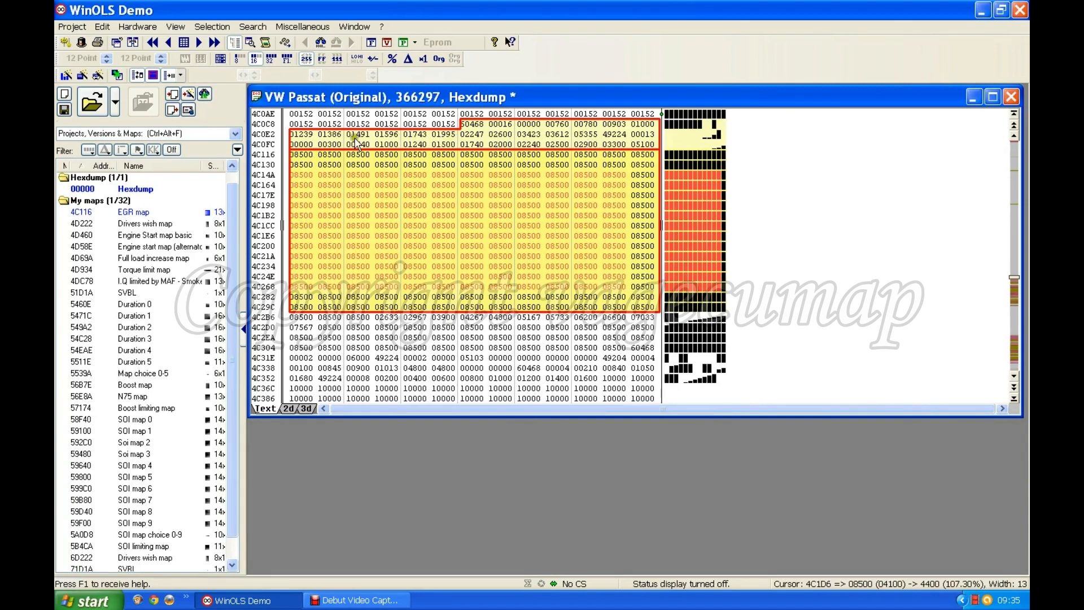
double_click(467, 228)
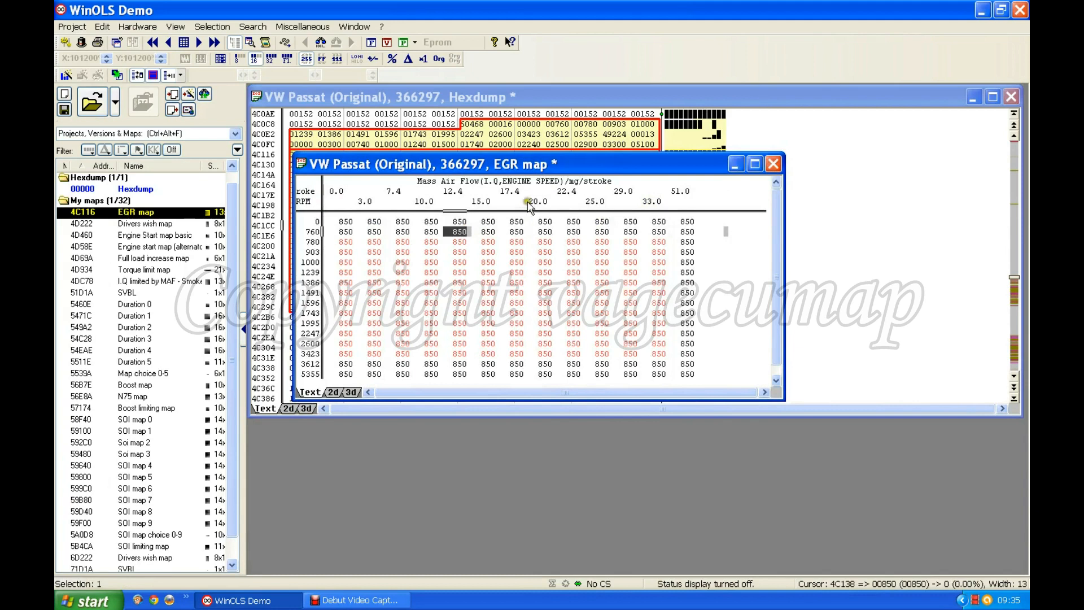
left_click(530, 203)
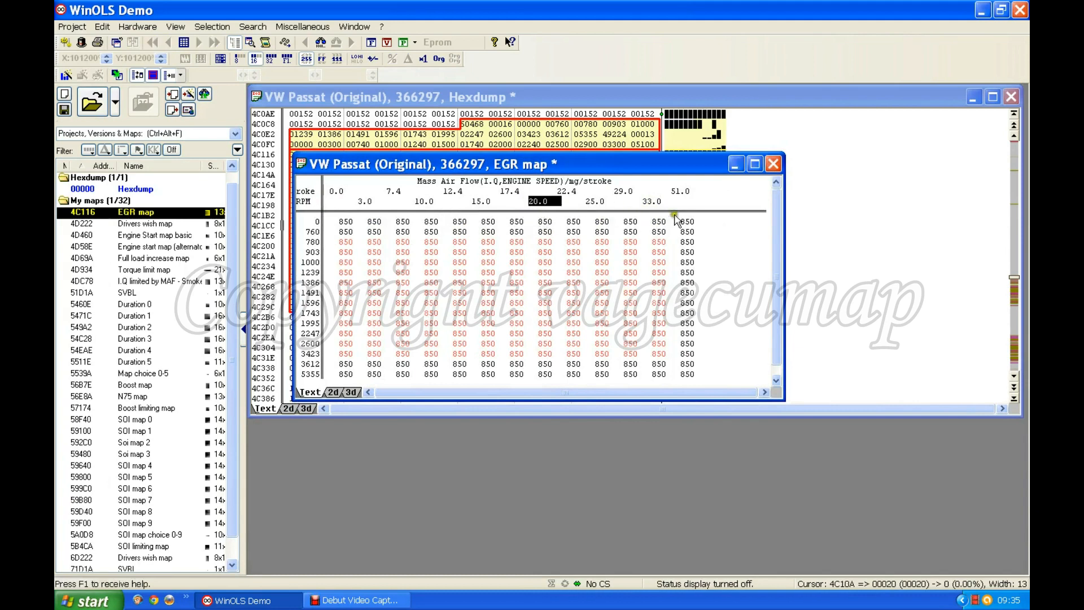
left_click(680, 192)
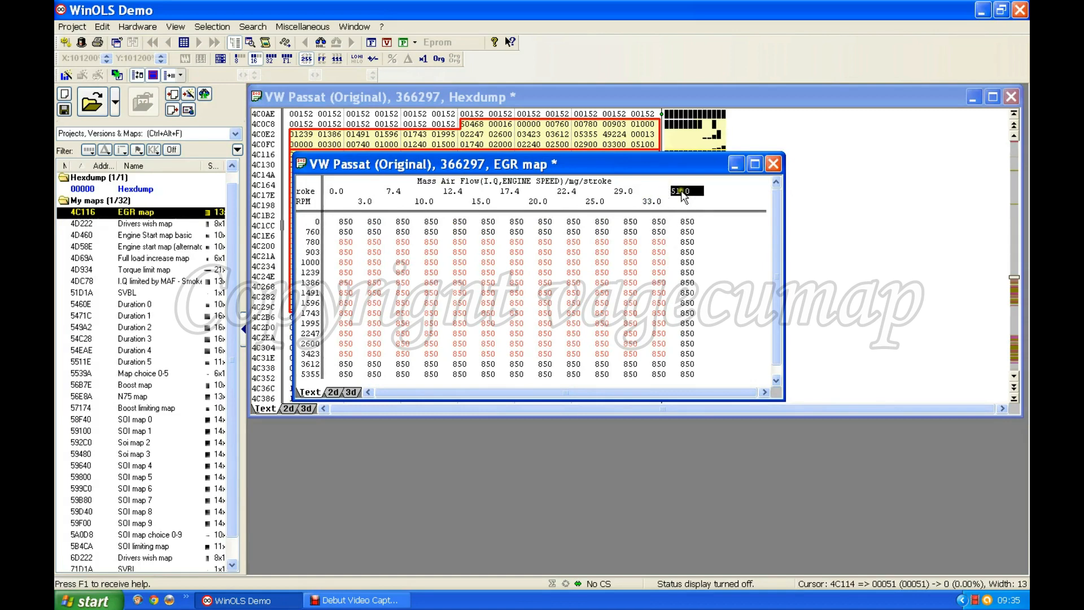
type("55")
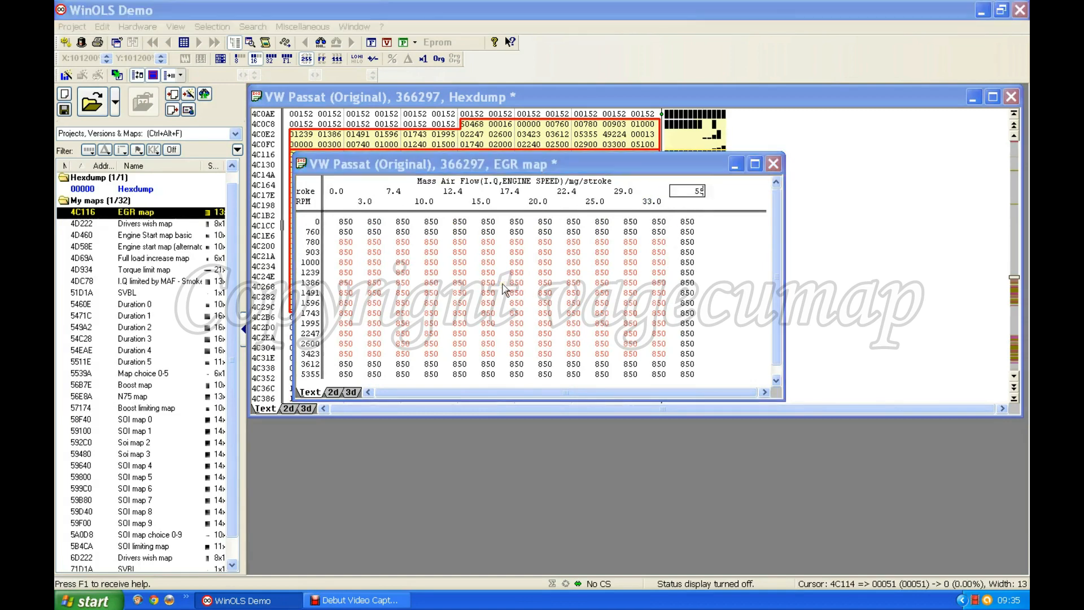
type(".0")
key("Return")
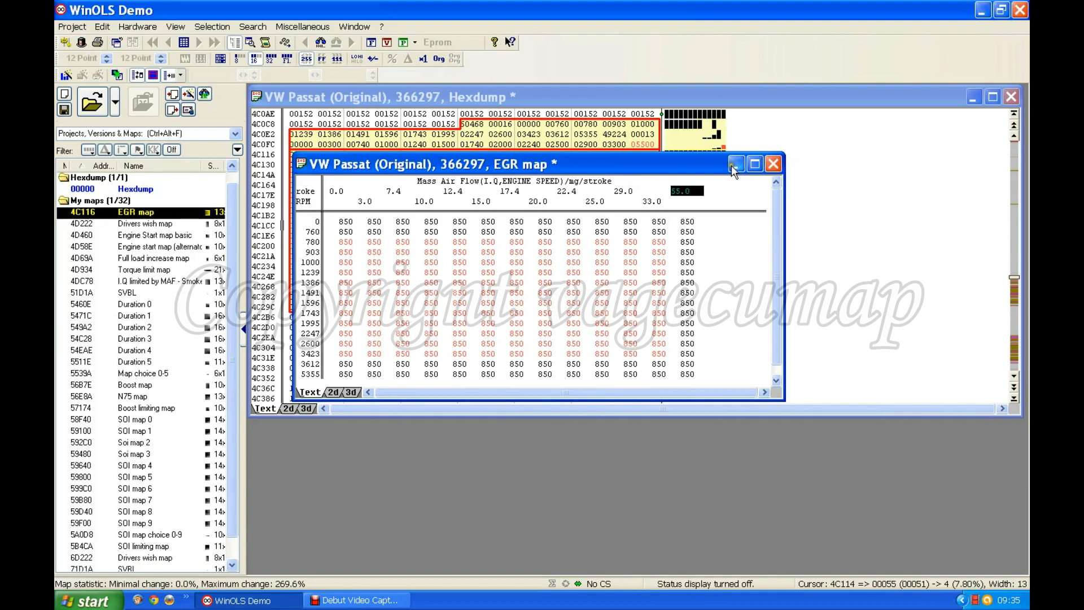
Move the EGR map window down to uncover its hexdump region for comparison, and close the map window.
left_click(628, 283)
left_click_drag(635, 161, 637, 297)
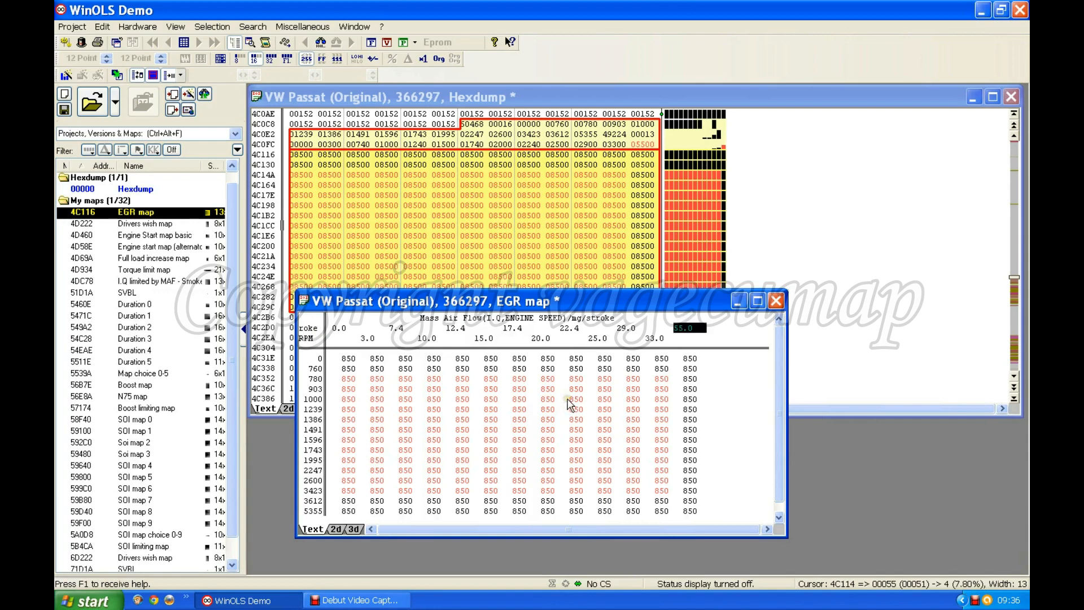
left_click(774, 301)
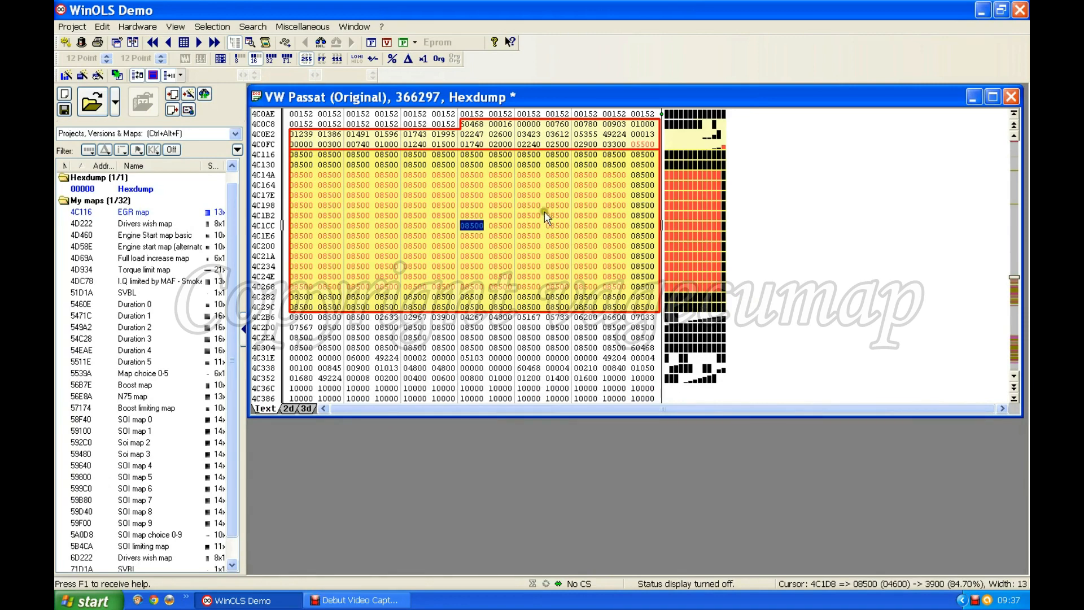
Save the modified VW Passat project as a new version named "egr change".
left_click(65, 111)
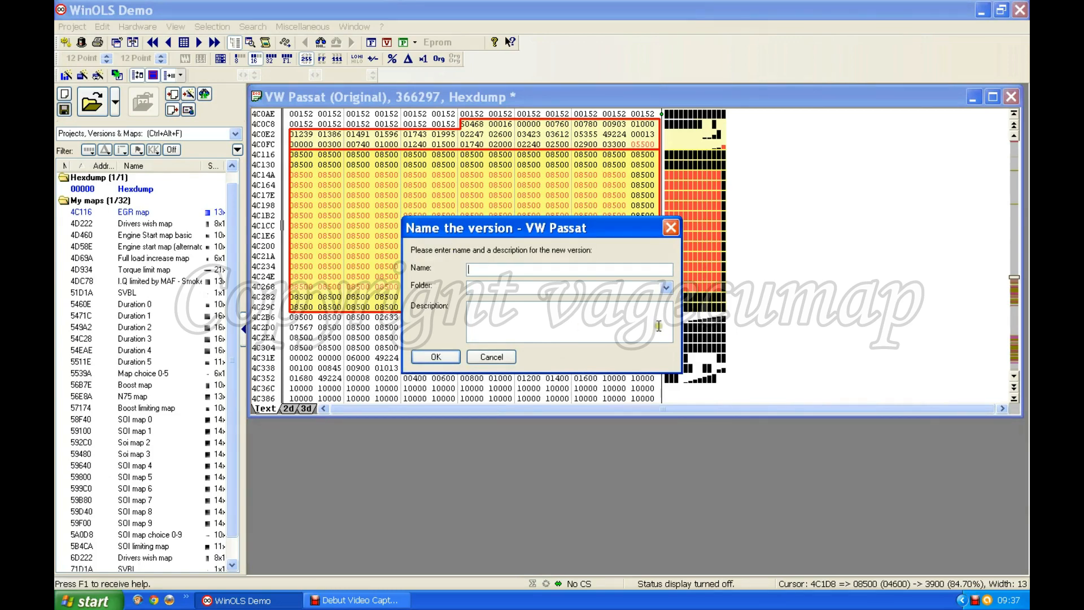
type("egr change")
left_click(436, 356)
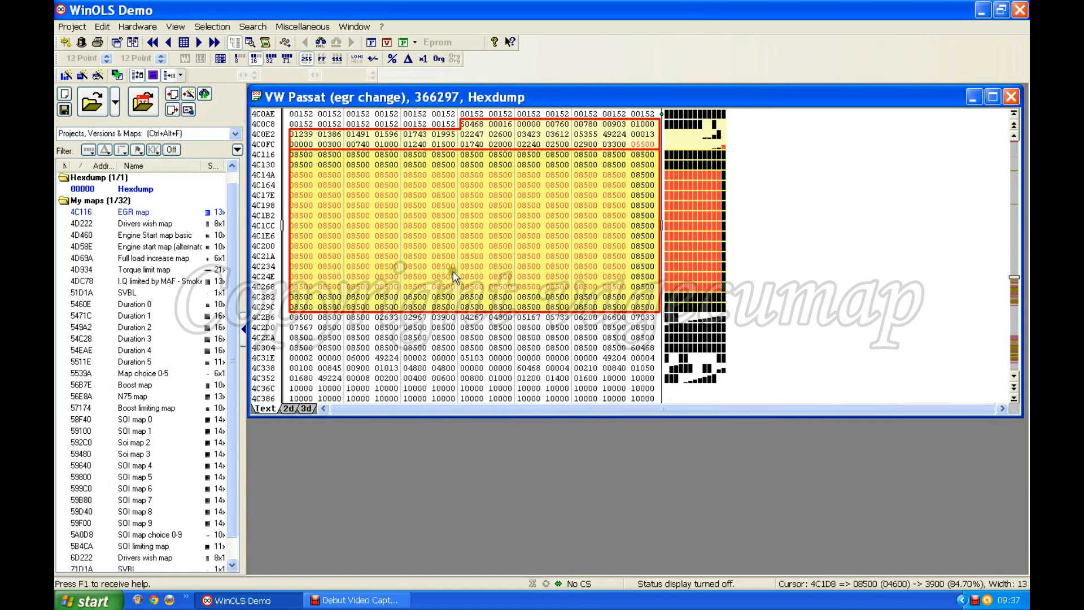
Select "egr change" in the project's version list, try to delete that version, and close the list.
left_click(150, 106)
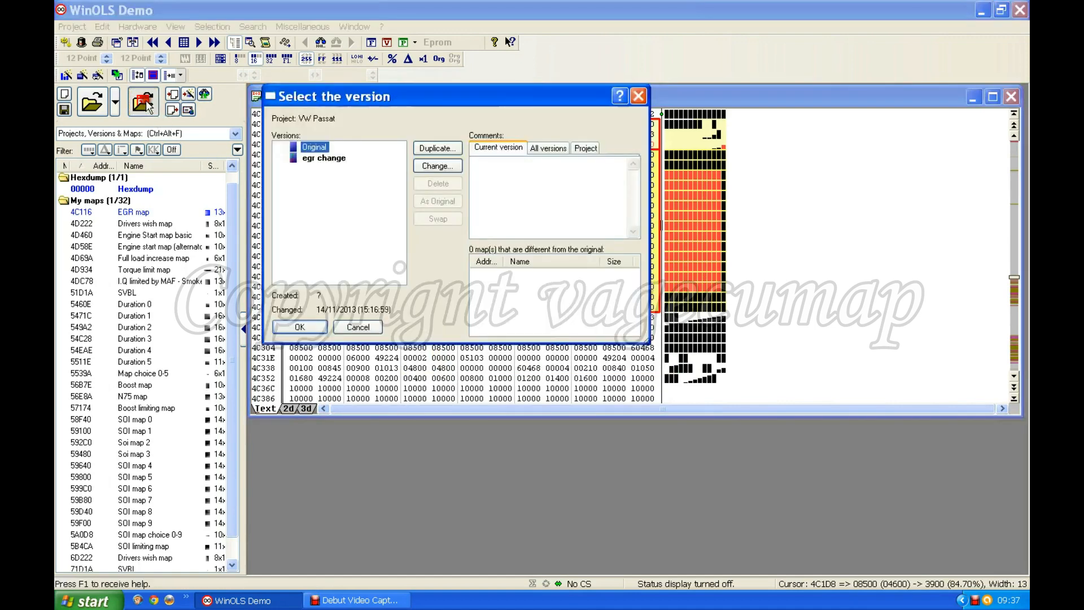
left_click(323, 158)
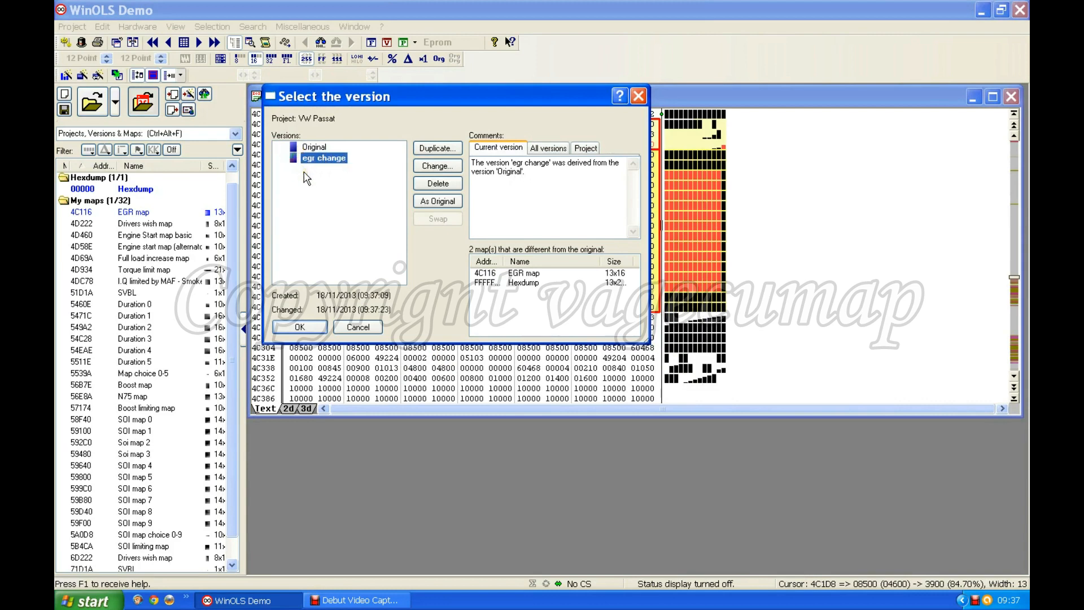
left_click(434, 183)
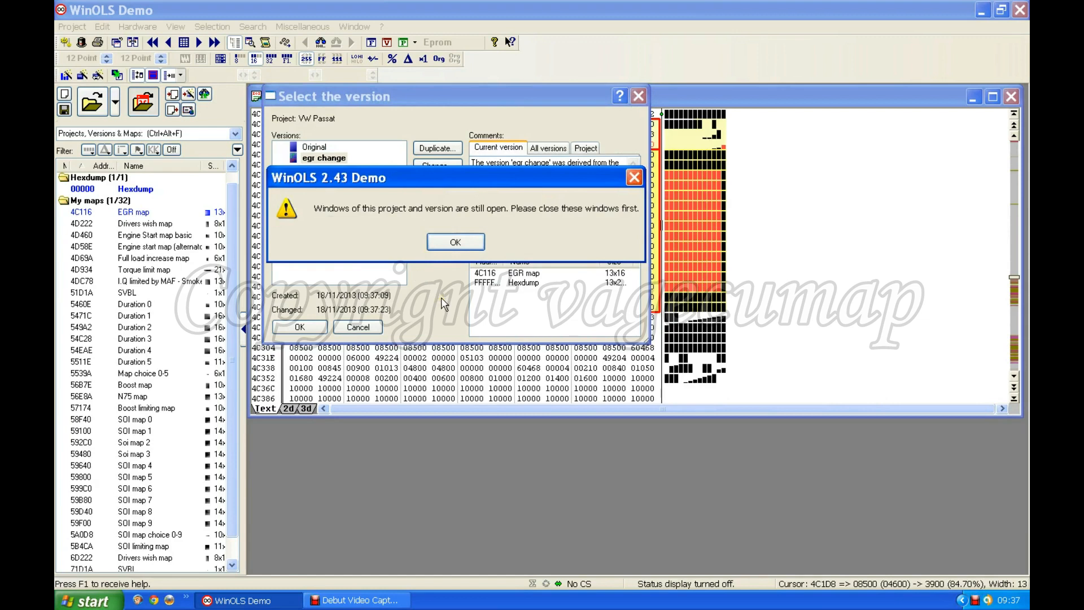
left_click(454, 243)
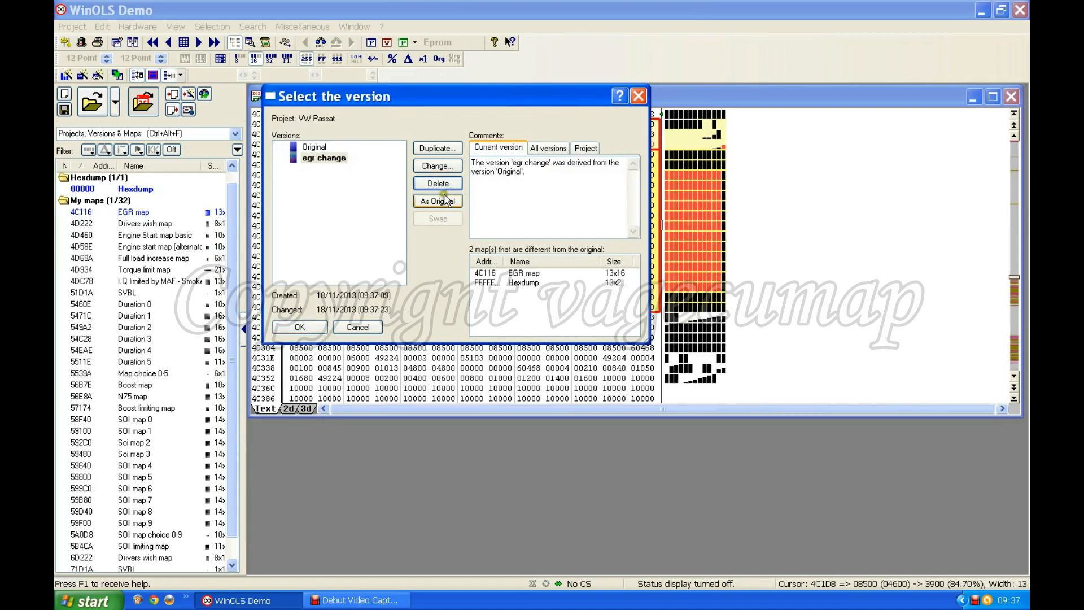
left_click(638, 97)
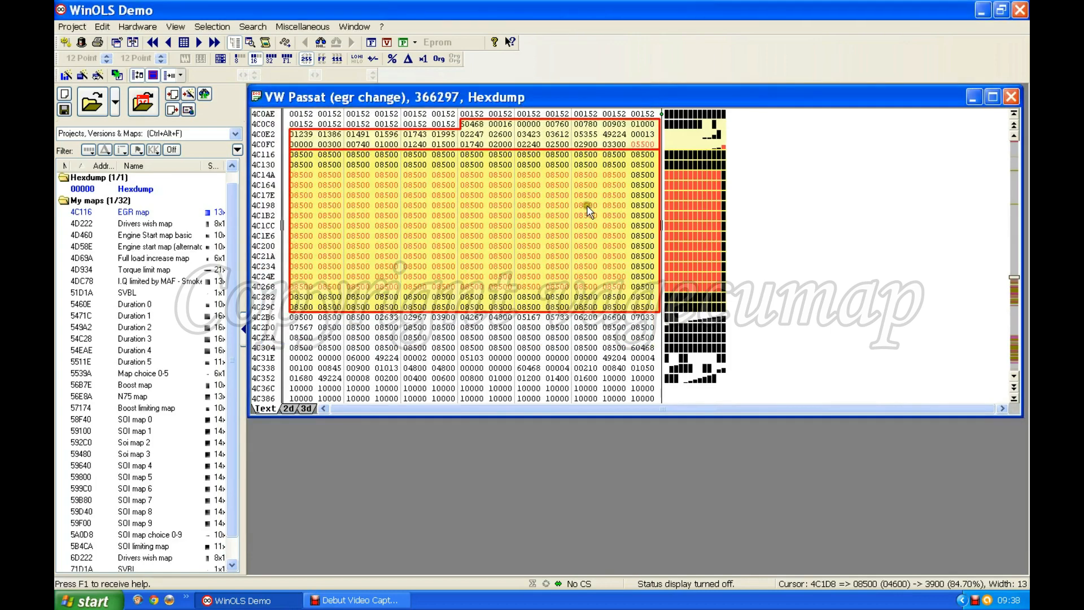